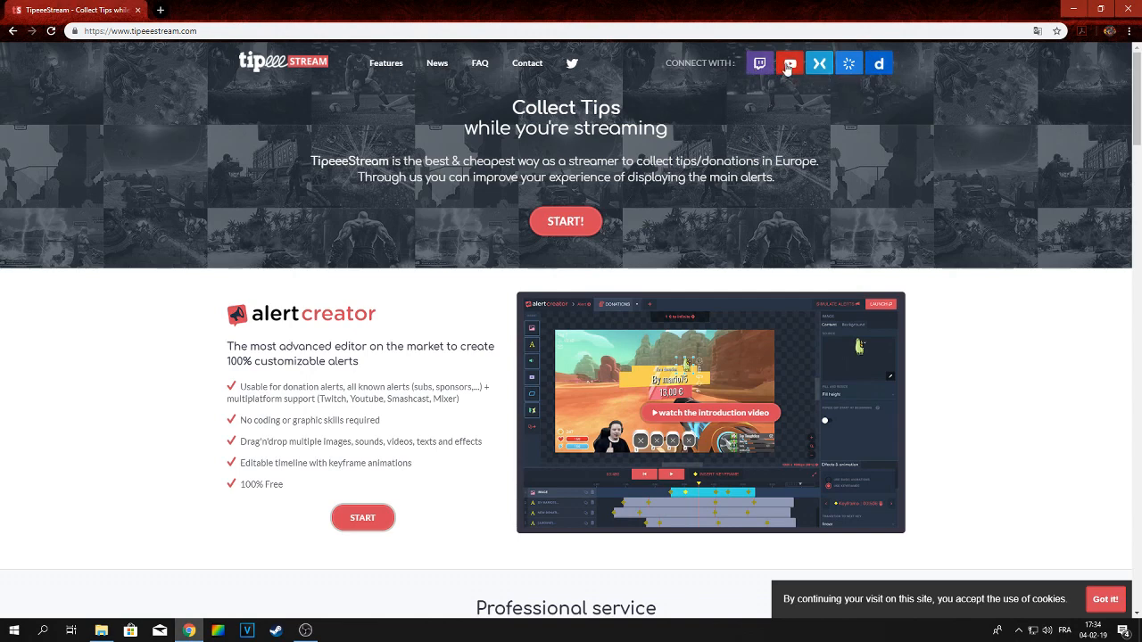
Step: Sign in to TipeeeStream with the YouTube account and authorize its access to the Google account
left_click(791, 65)
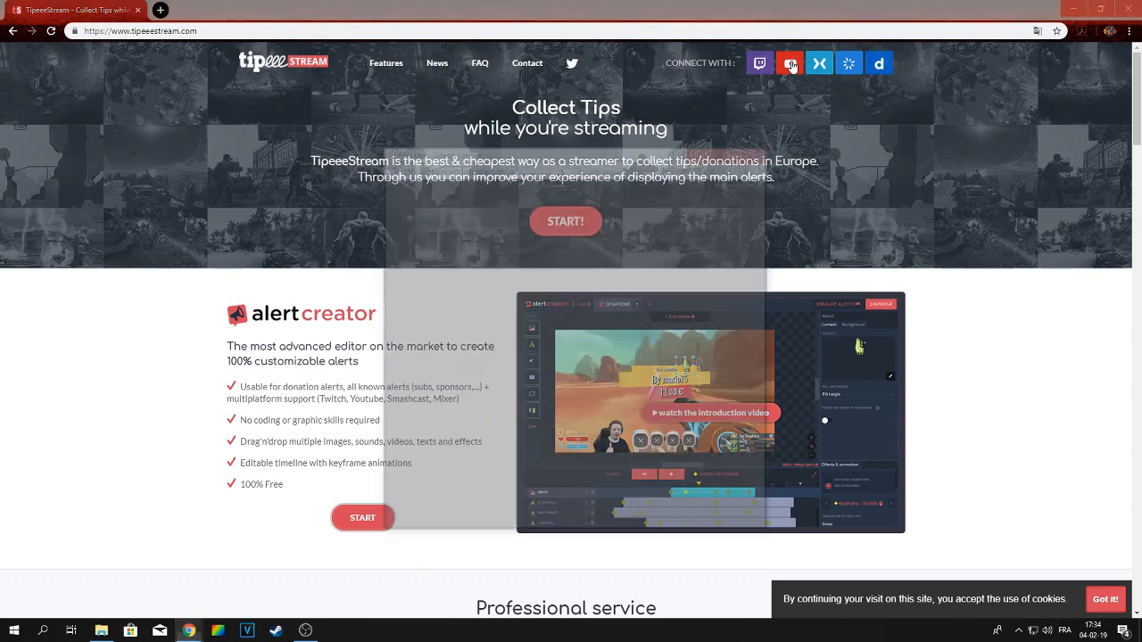
left_click(533, 323)
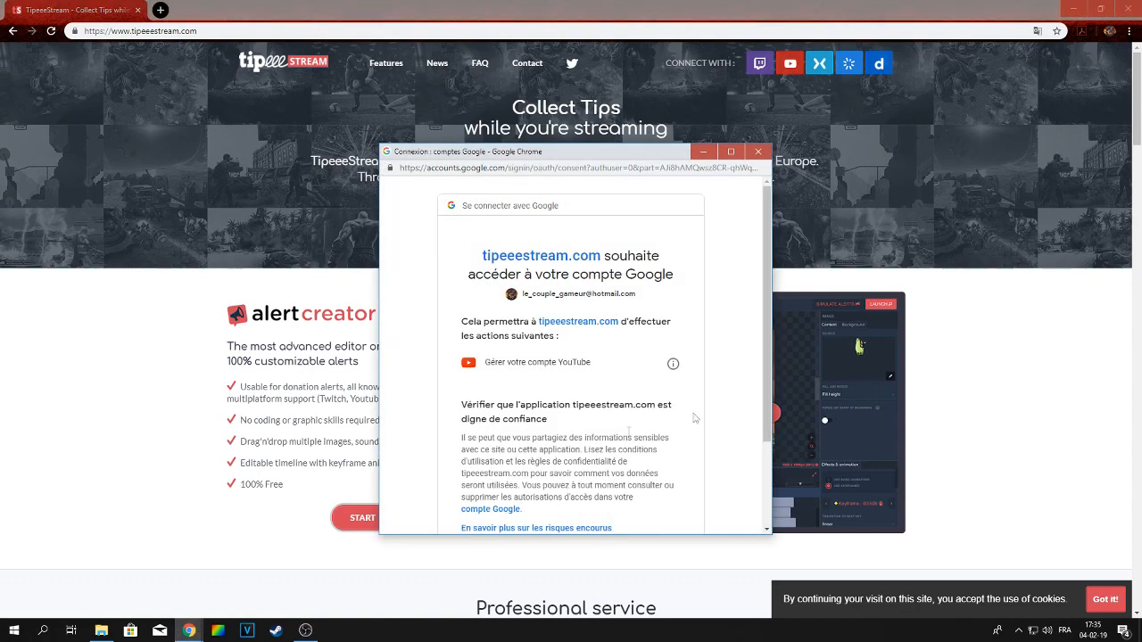
scroll(624, 428, "down", 2)
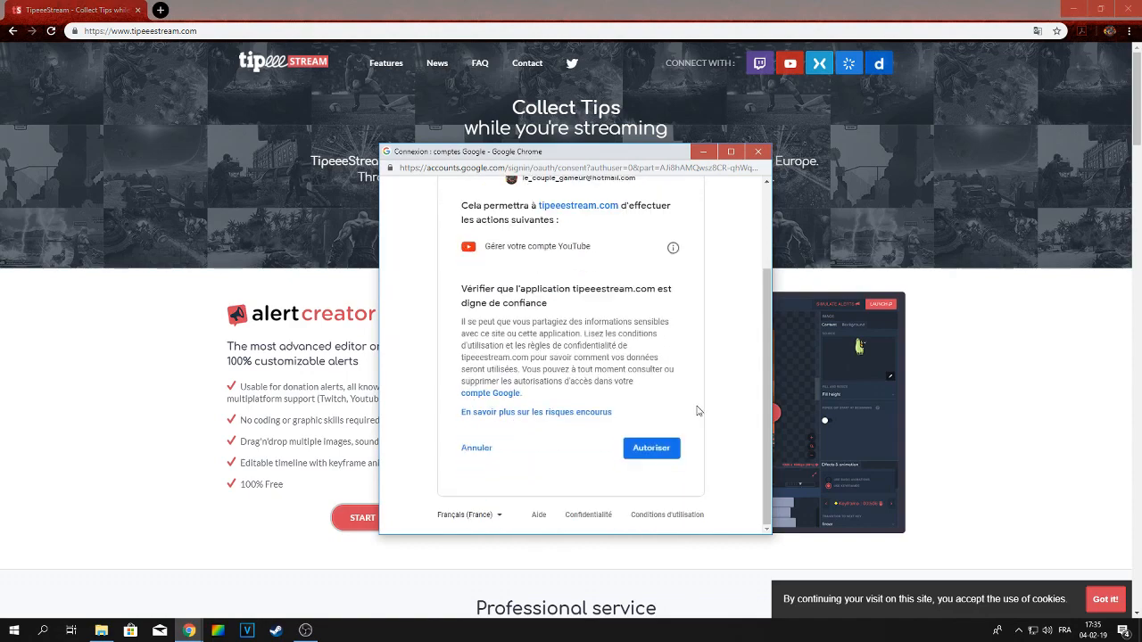
left_click(648, 451)
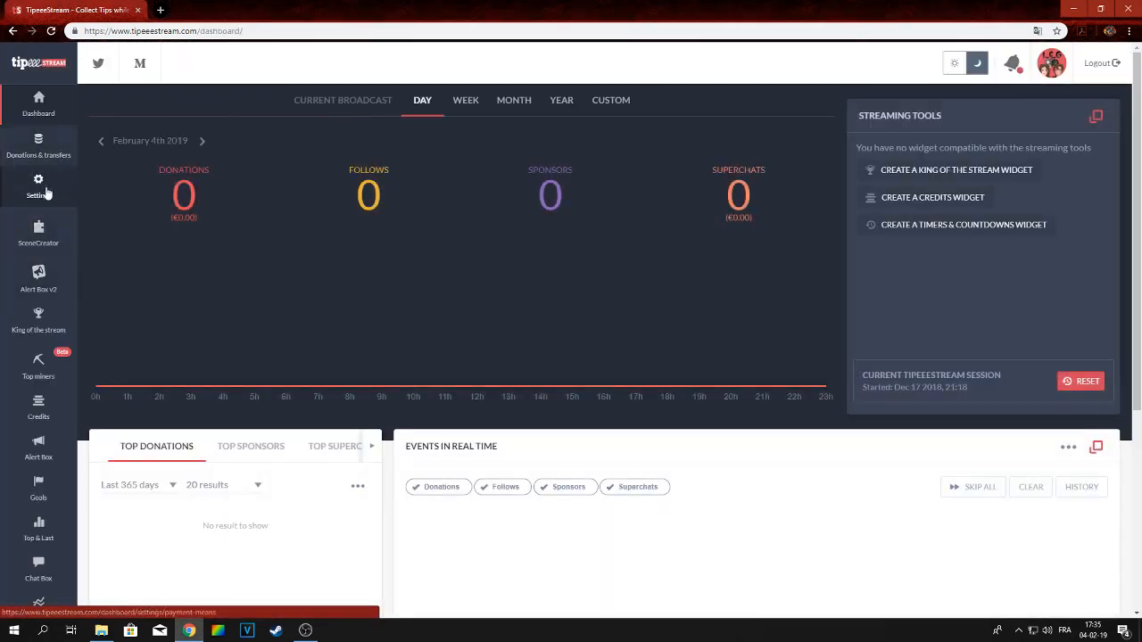
Step: Open the payment method settings and have PayPal activated as a donation method
left_click(45, 192)
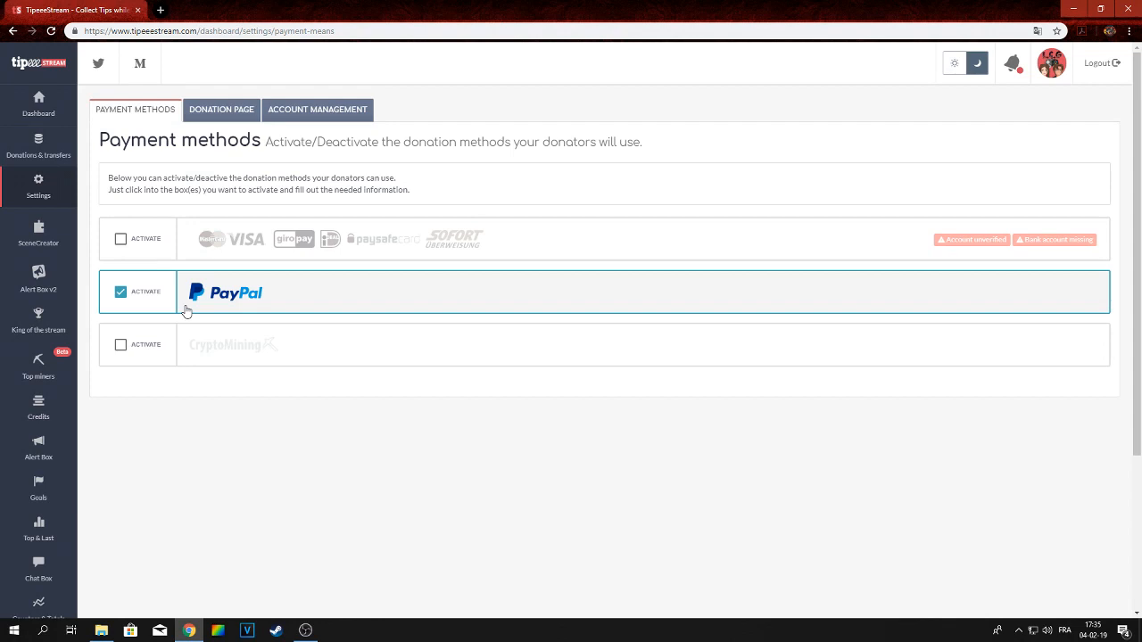
left_click(121, 292)
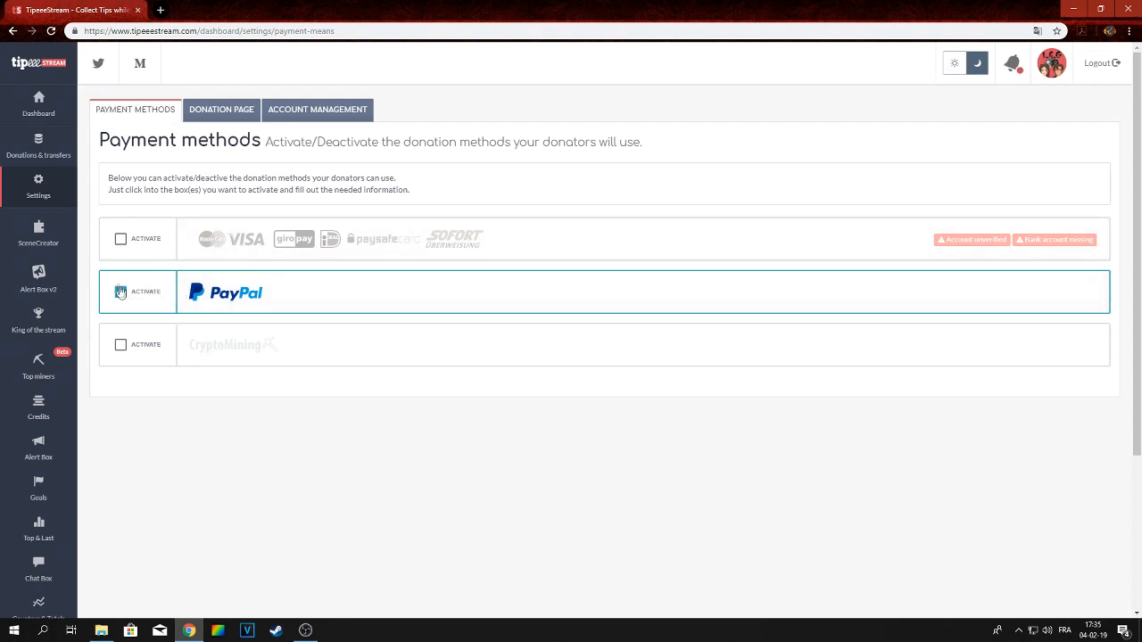
left_click(120, 292)
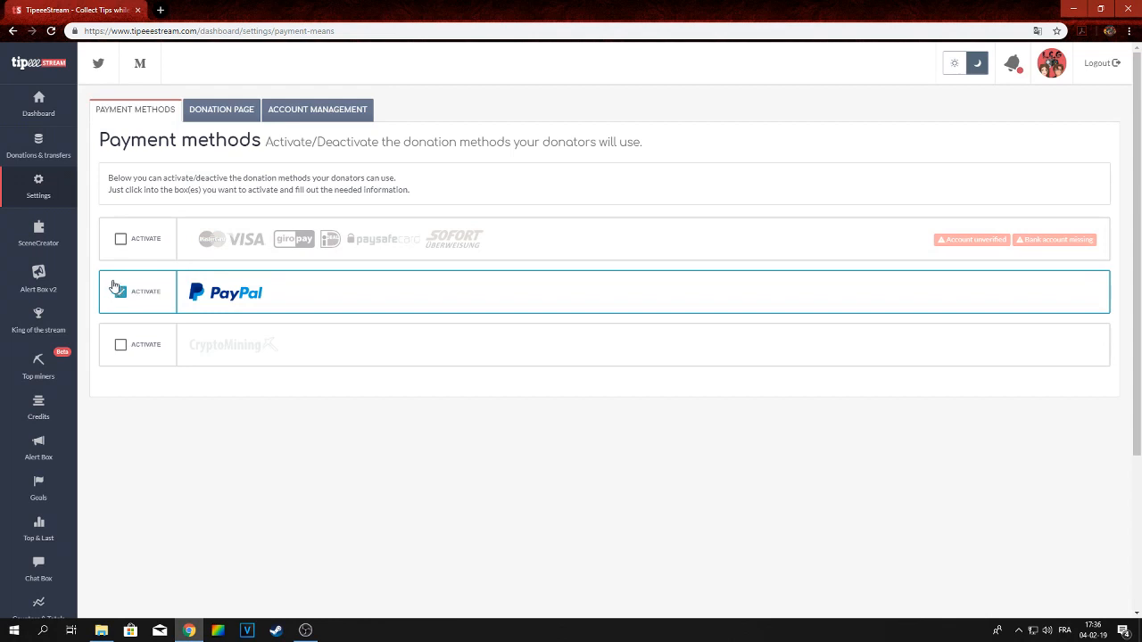
Step: Go to the donation page settings, review the display and media player options, and save the settings
left_click(226, 114)
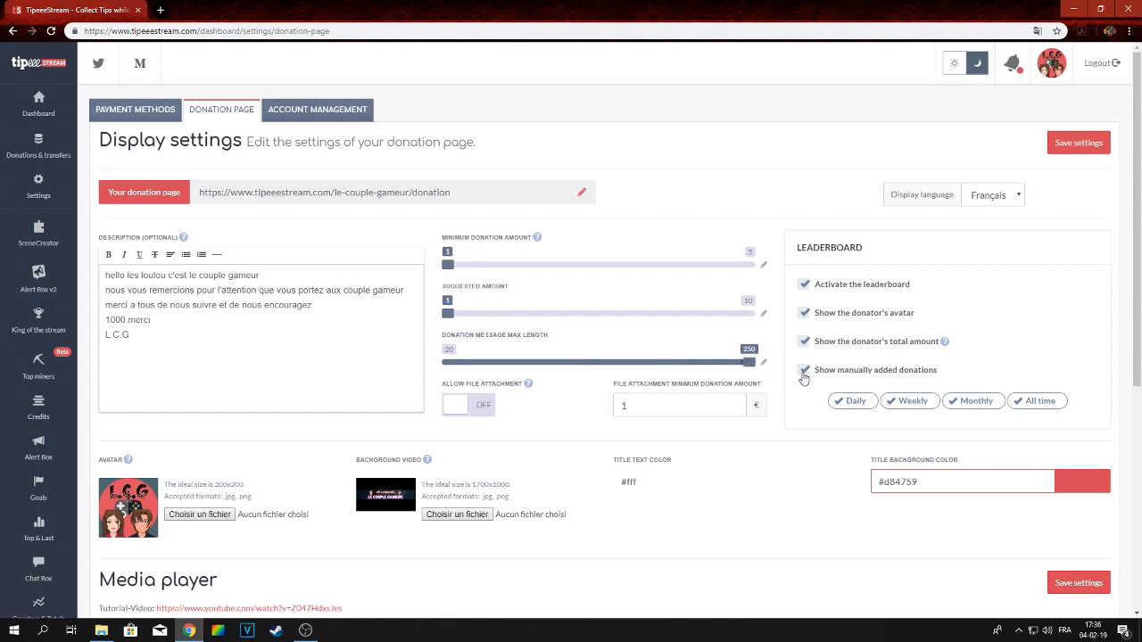
scroll(299, 459, "down", 1)
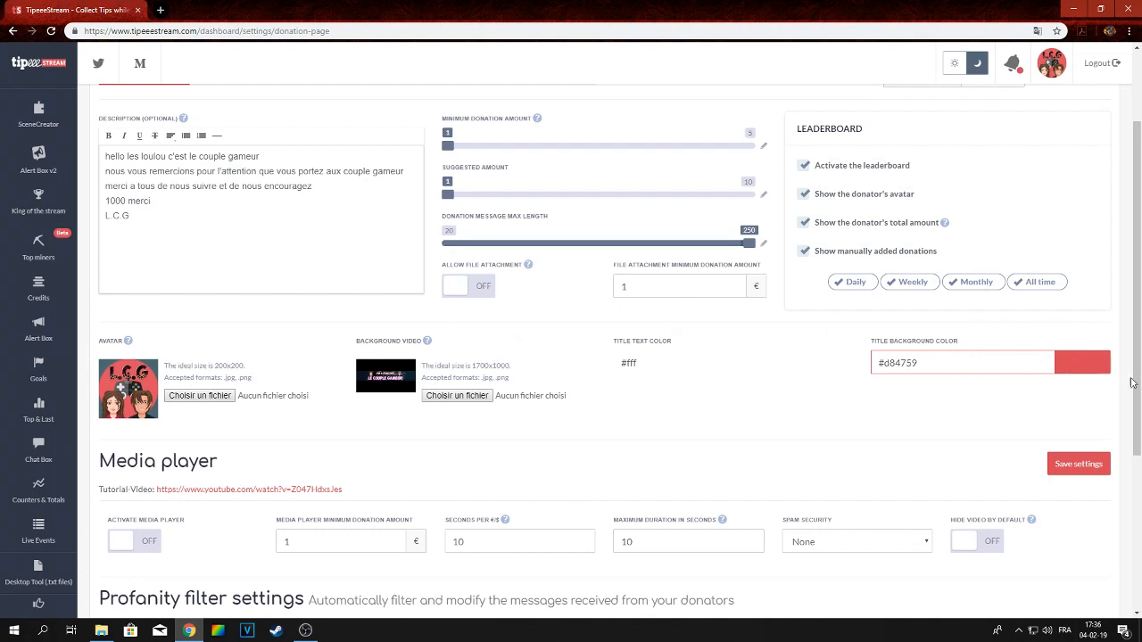
left_click(1070, 473)
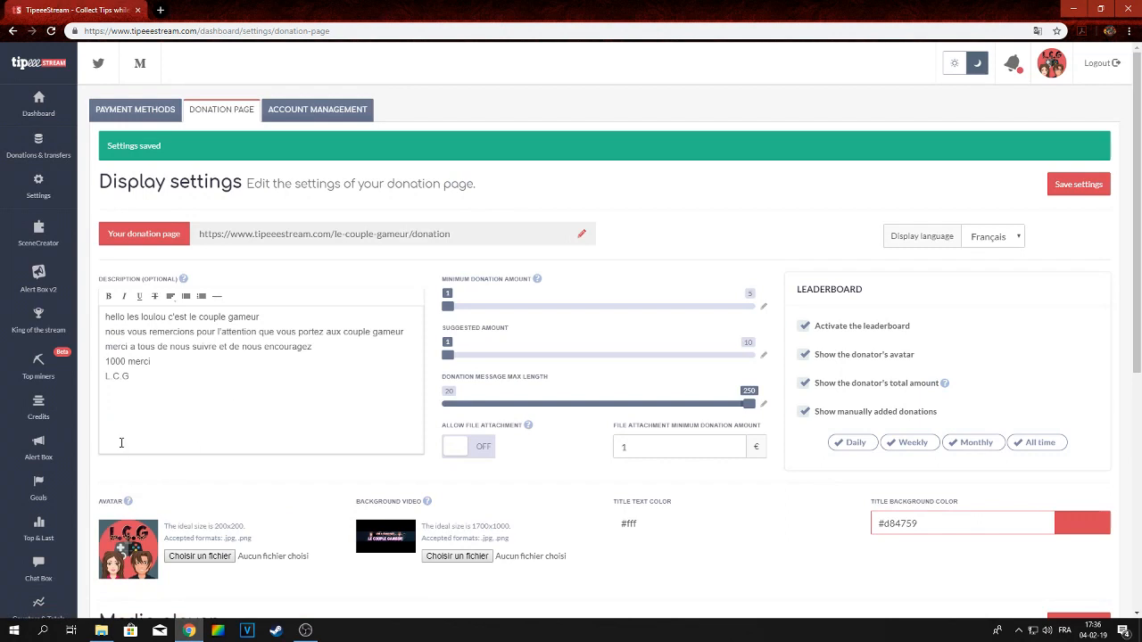
Step: Open the My Alert Box widget for editing and show its donation alert settings
mouse_move(49, 457)
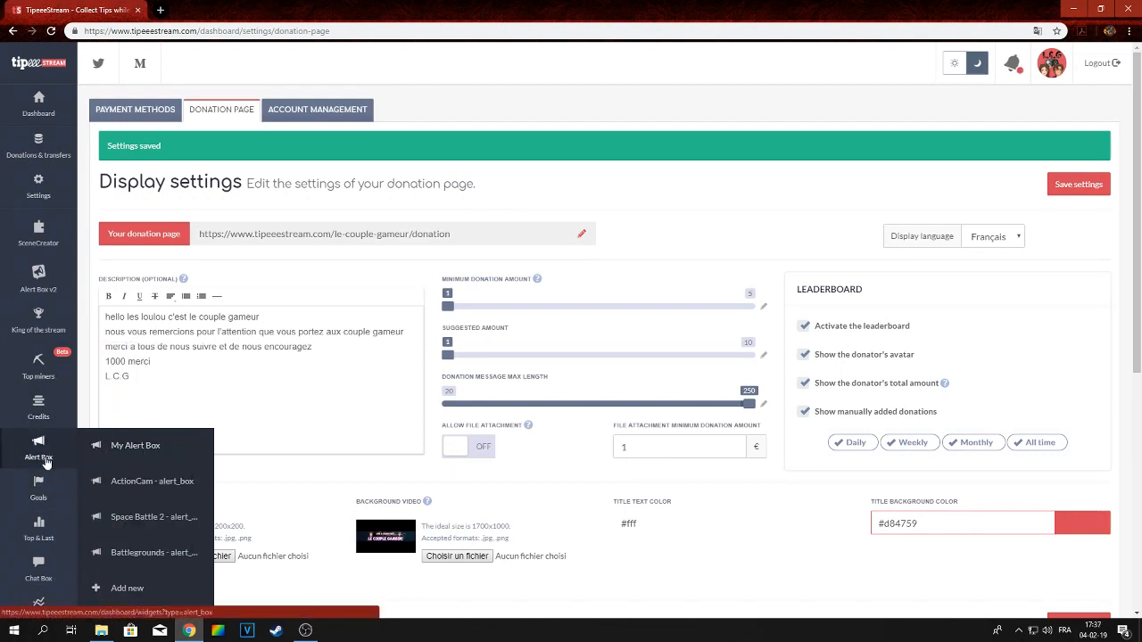
left_click(113, 451)
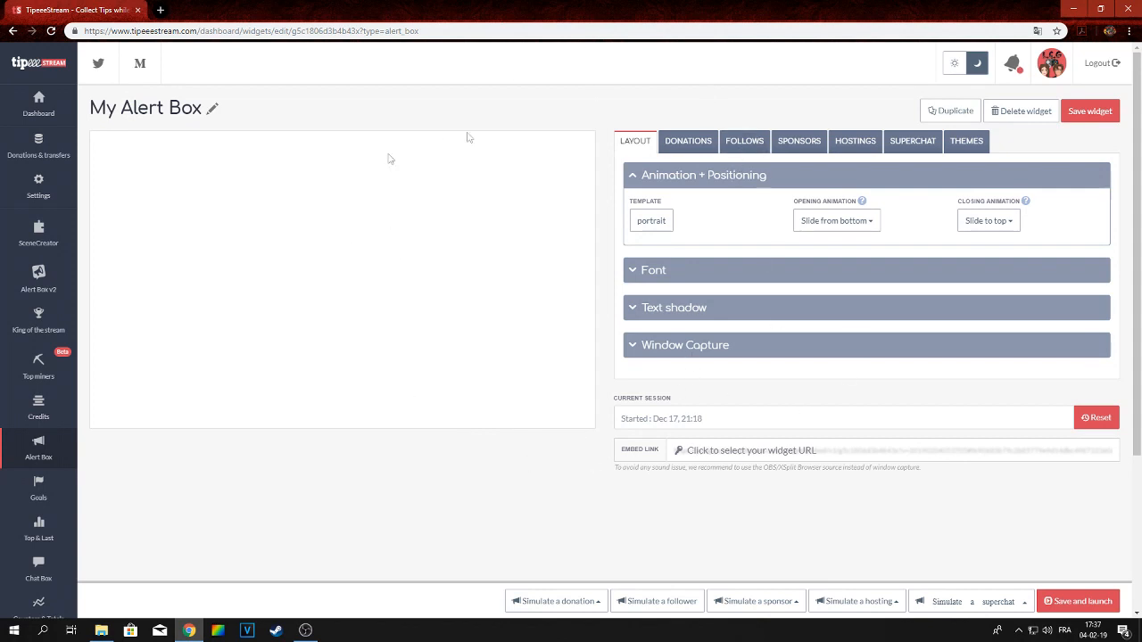
left_click(694, 149)
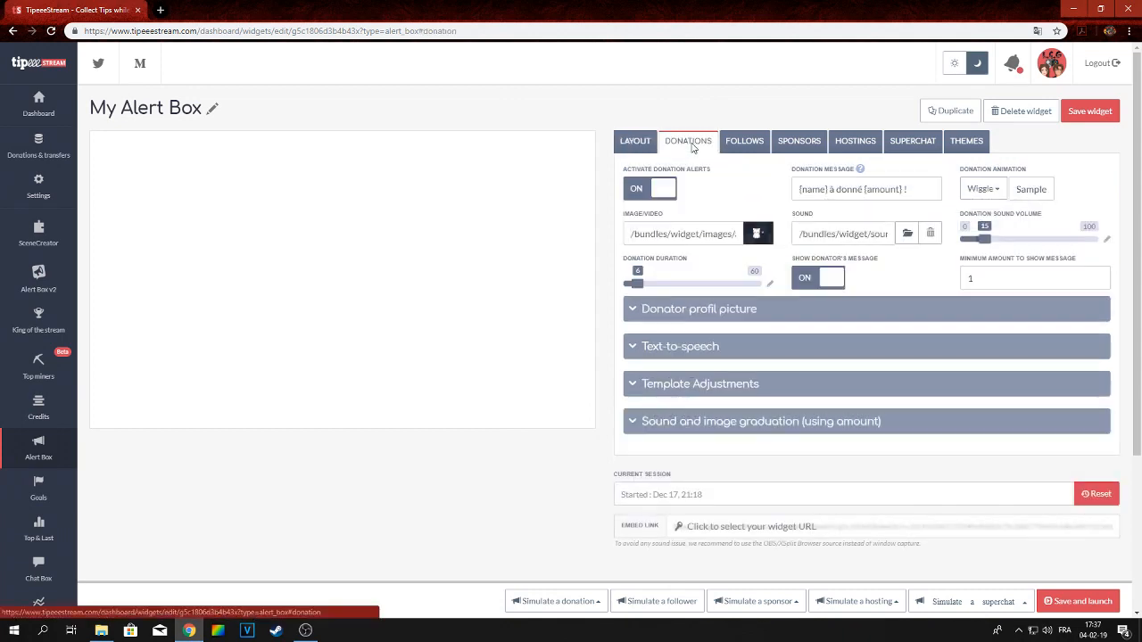
left_click(746, 143)
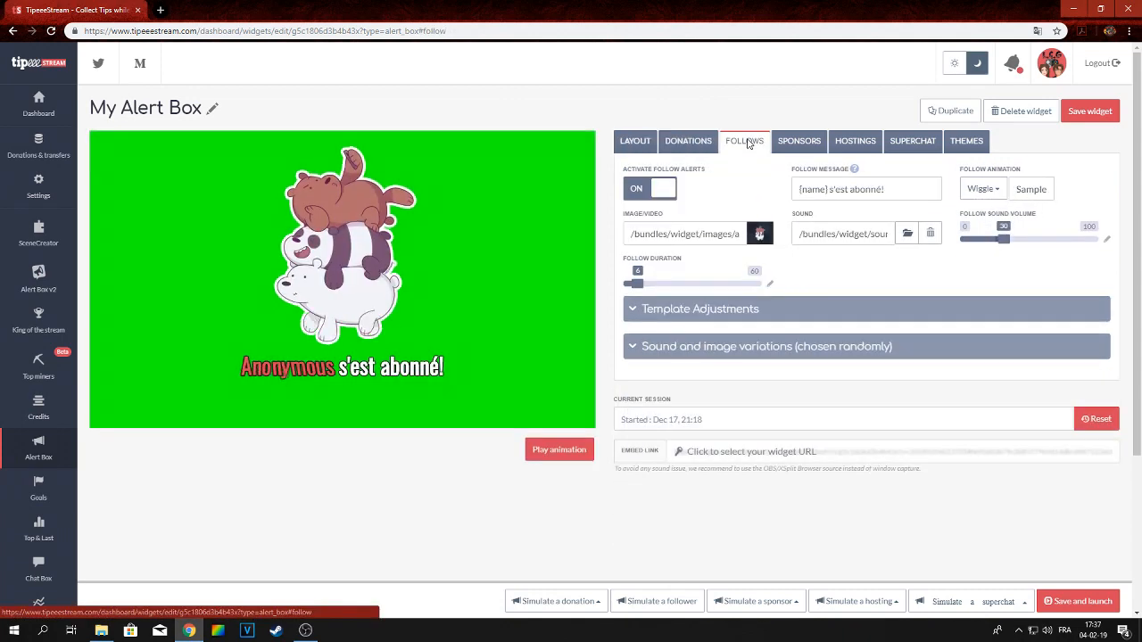
left_click(688, 143)
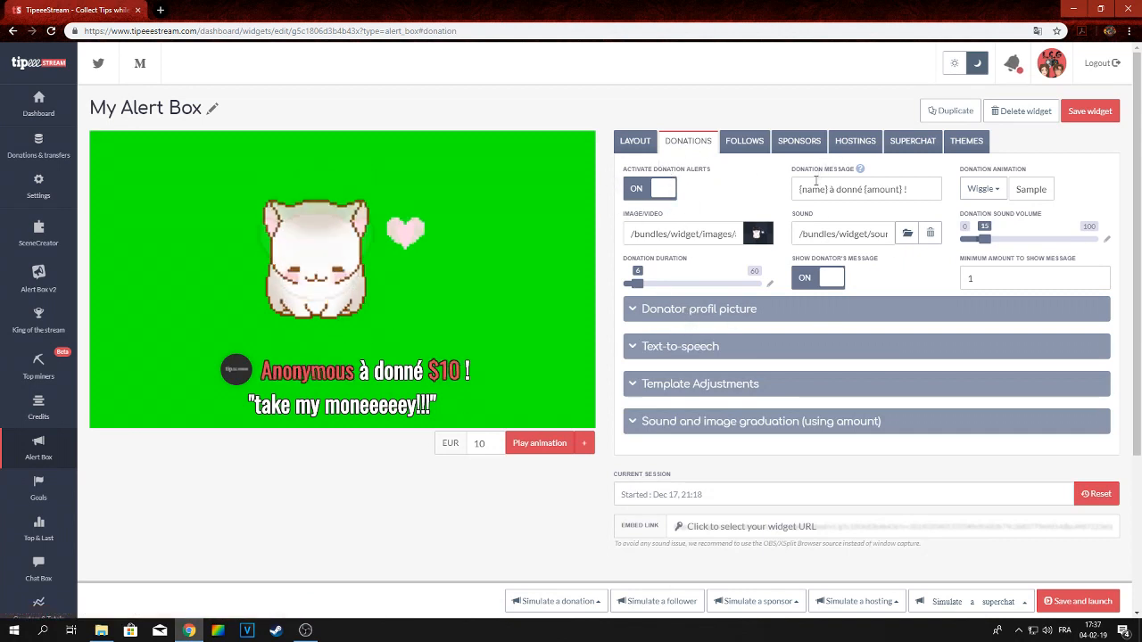
Step: Correct the donation message to read "{name} a donné {amount} !"
left_click_drag(830, 189, 864, 189)
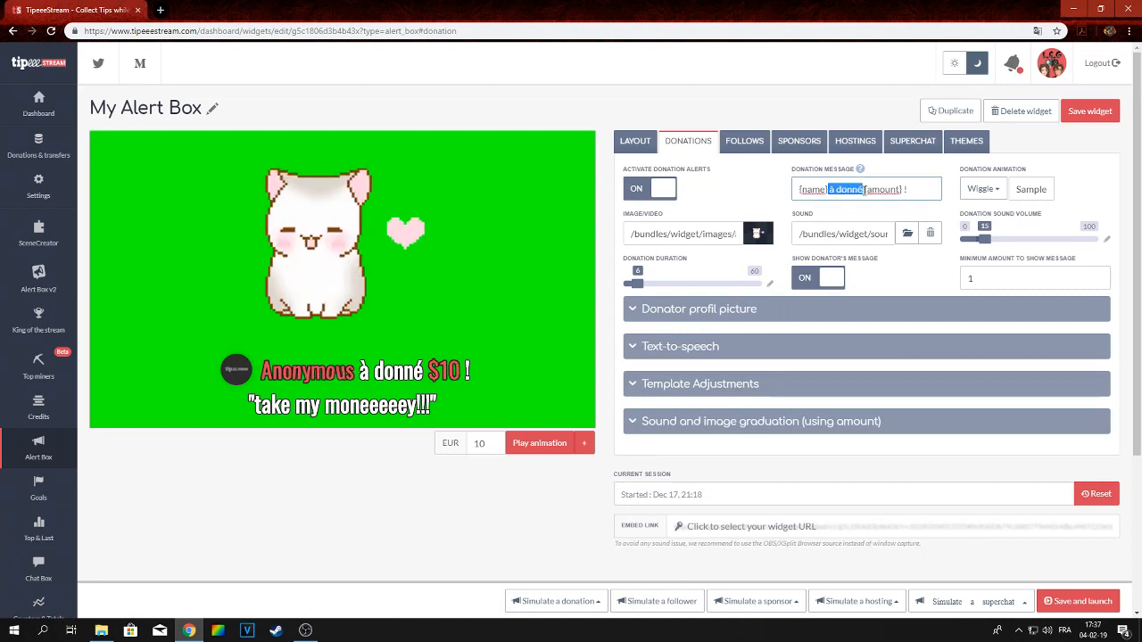
left_click(835, 190)
key("BackSpace")
type("a")
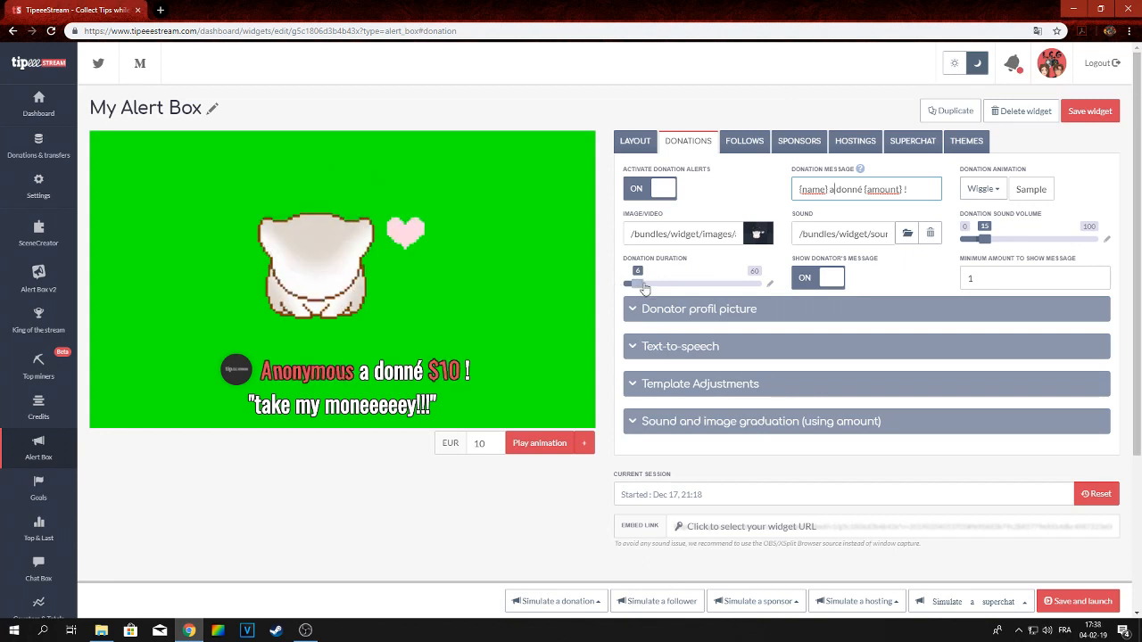
Step: Review the donation alert's Donator profil picture, Text-to-speech and Template Adjustments sections, then collapse them
left_click(635, 347)
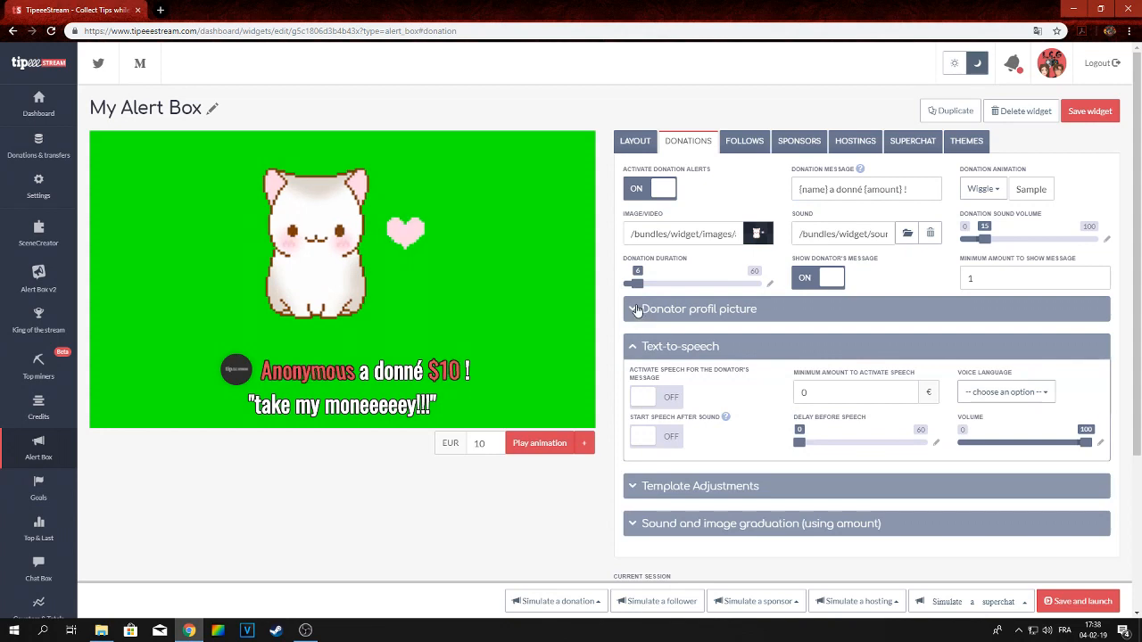
left_click(636, 310)
left_click(642, 310)
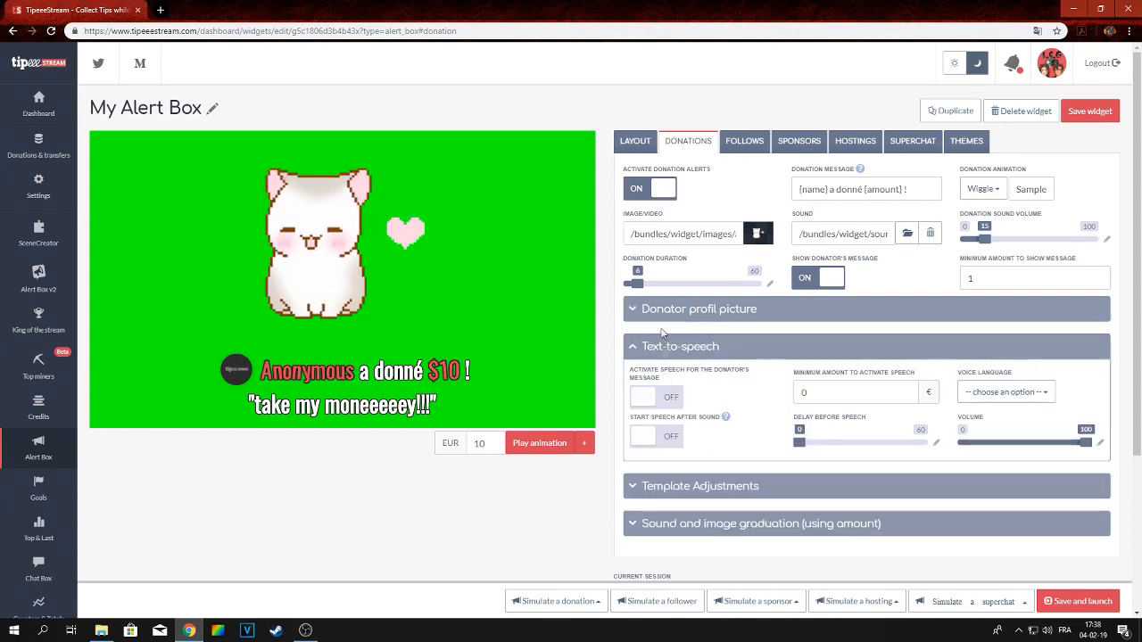
left_click(632, 348)
left_click(637, 384)
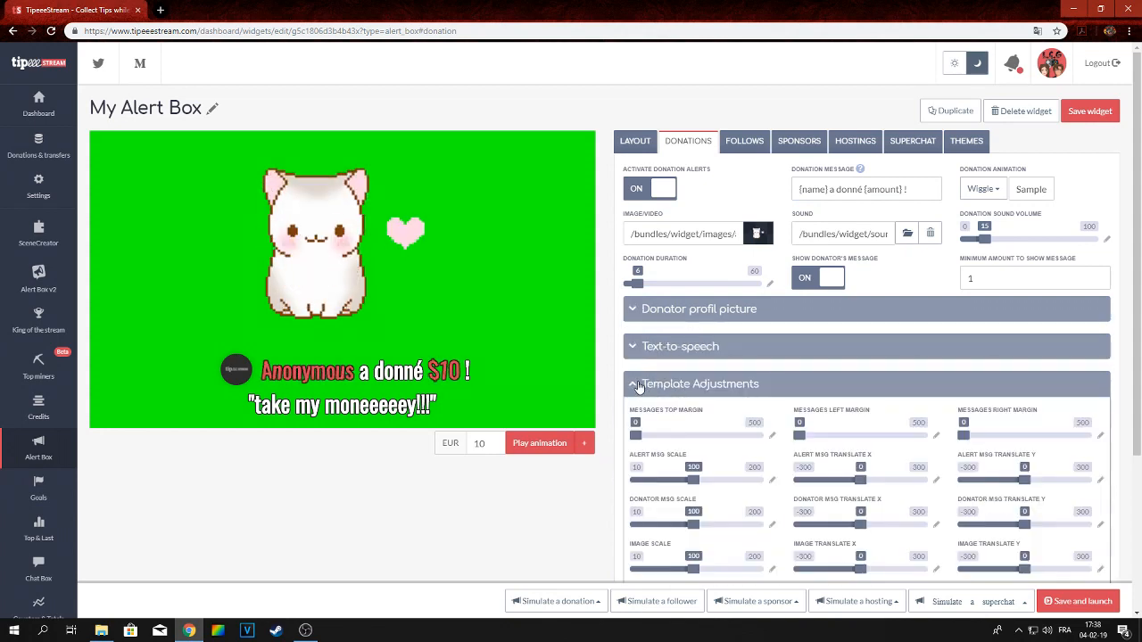
left_click(639, 386)
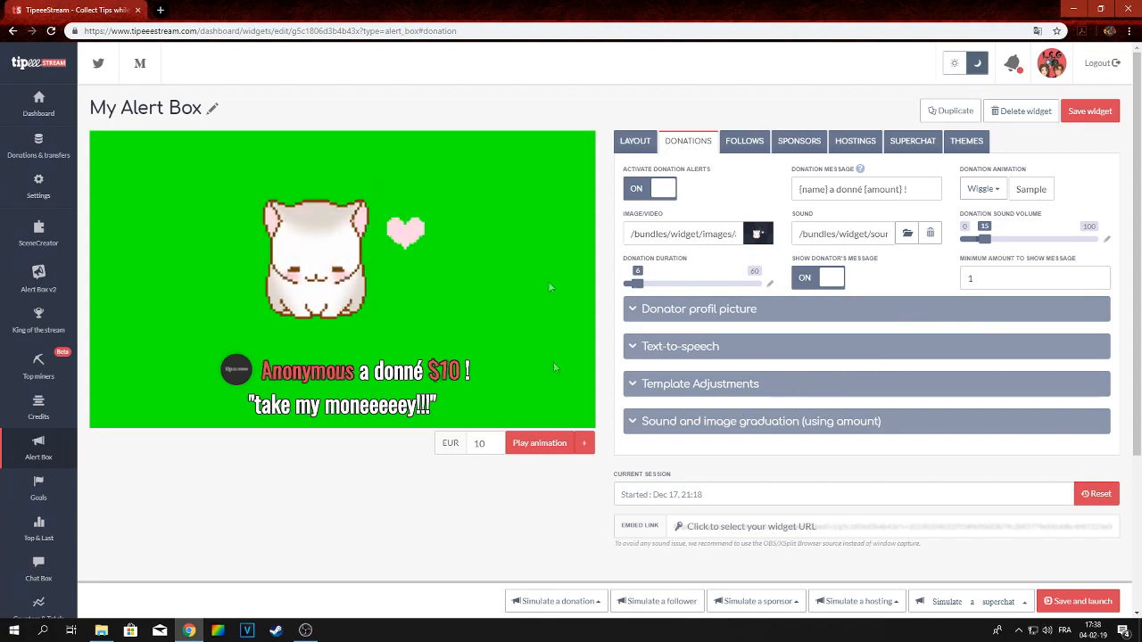
Step: Browse the donation alert's image gallery, including the animated images and personal files, and leave without choosing an image
left_click(756, 235)
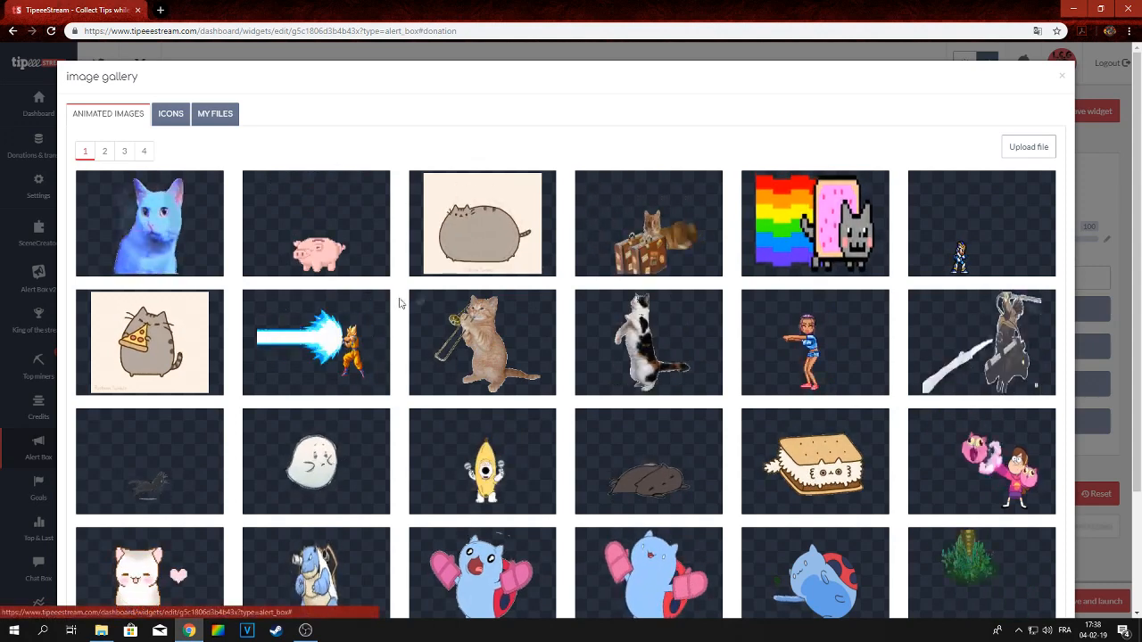
left_click(218, 113)
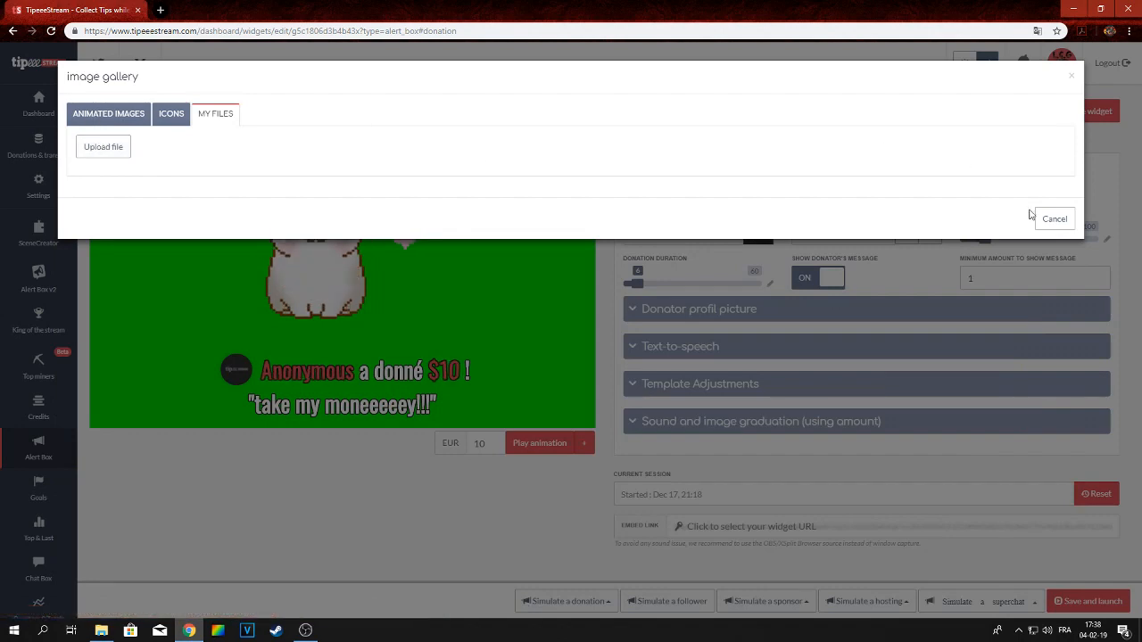
left_click(1054, 219)
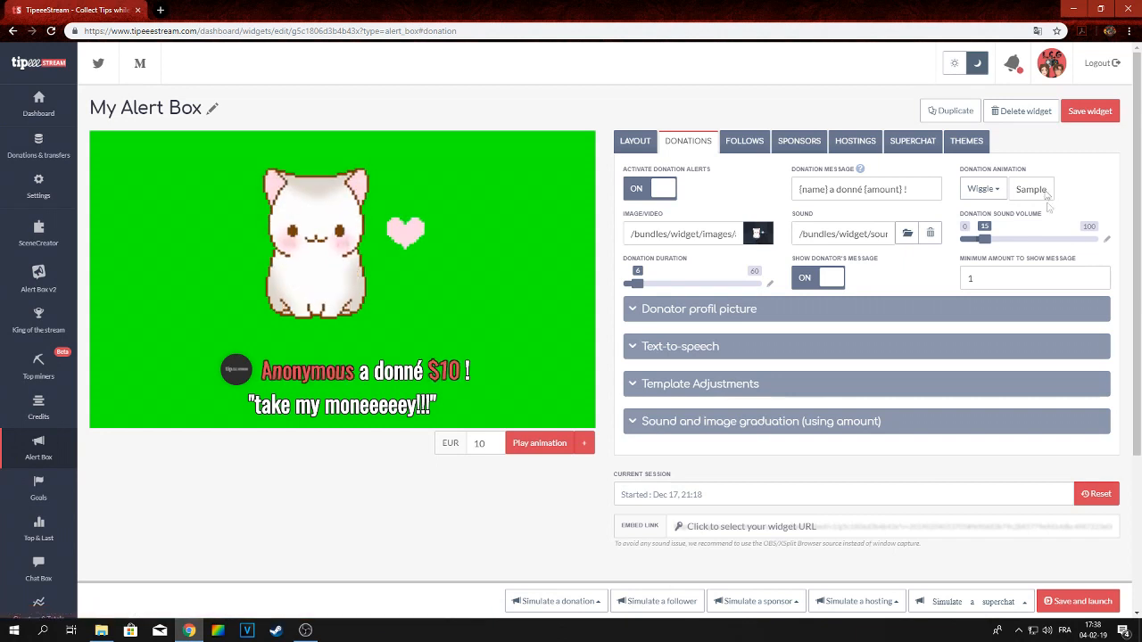
Step: Set the donation animation to Roll and choose whistle.mp3 as the donation sound after previewing it
left_click(995, 193)
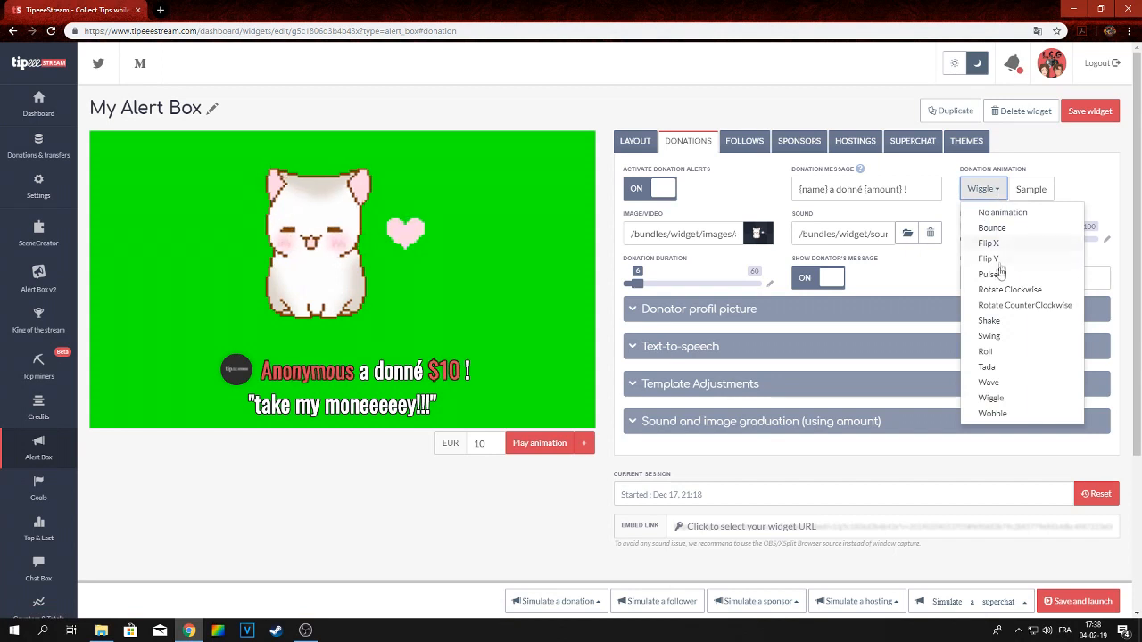
left_click(993, 354)
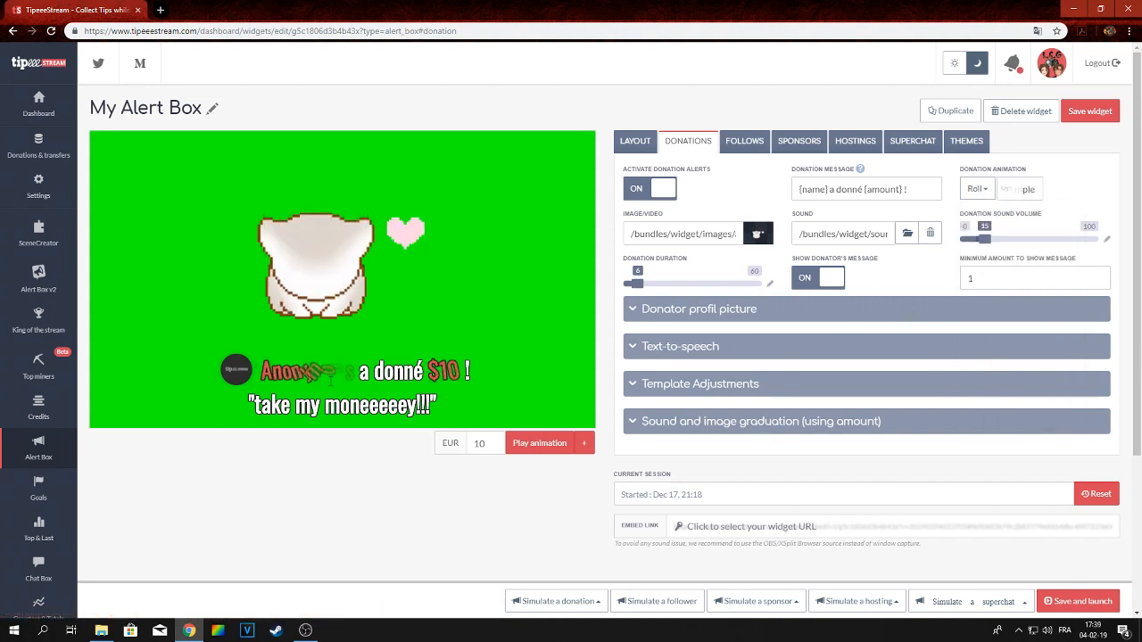
left_click(904, 238)
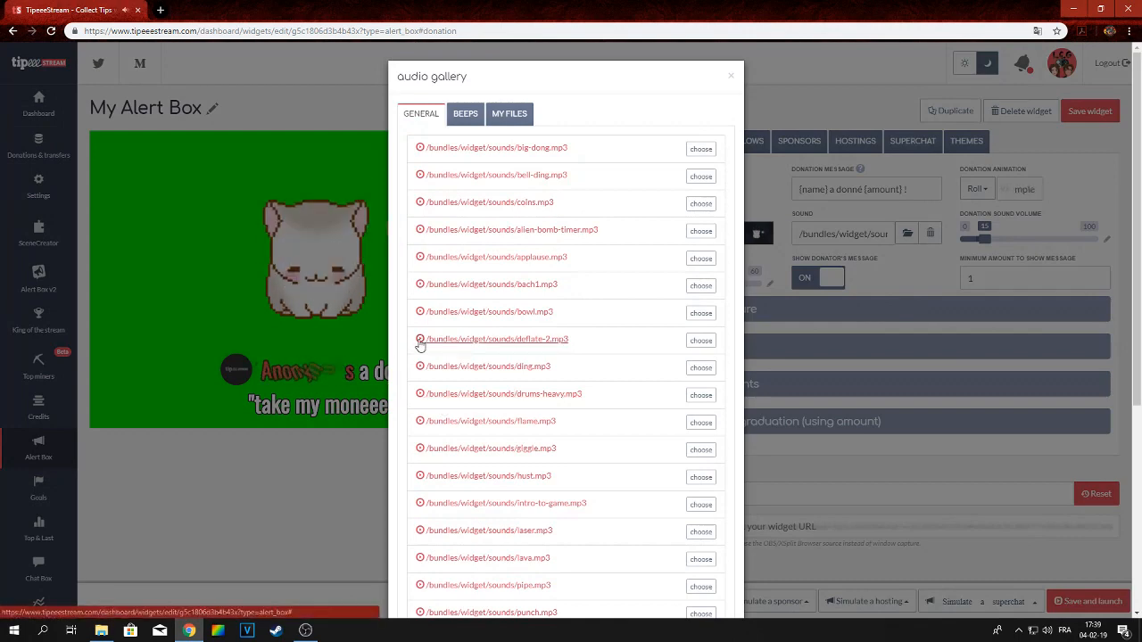
scroll(478, 364, "down", 4)
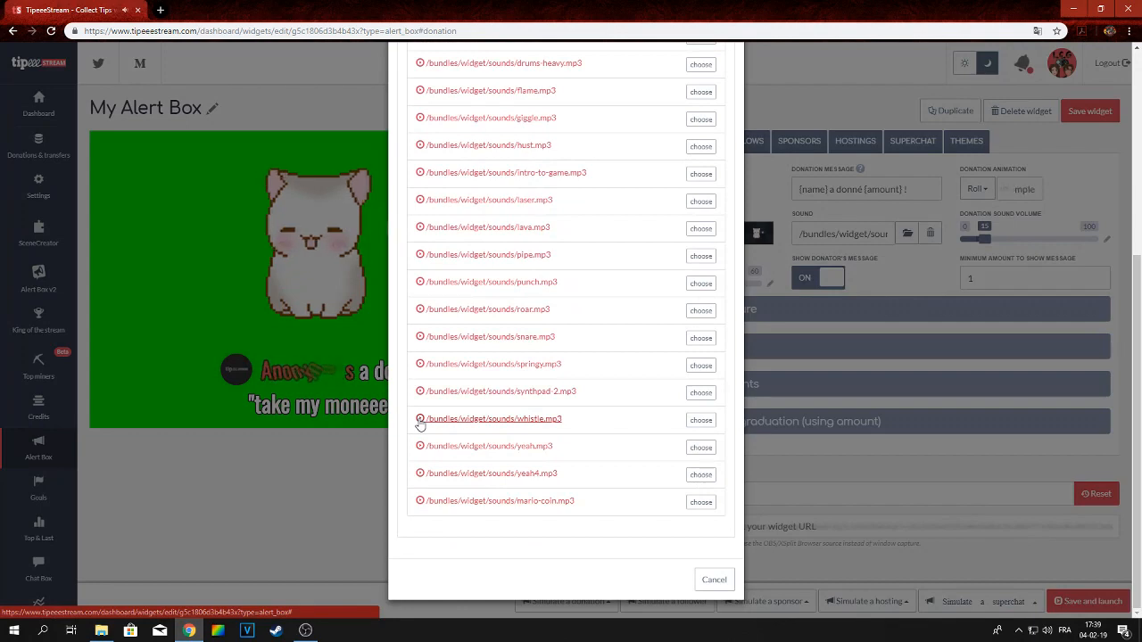
left_click(420, 421)
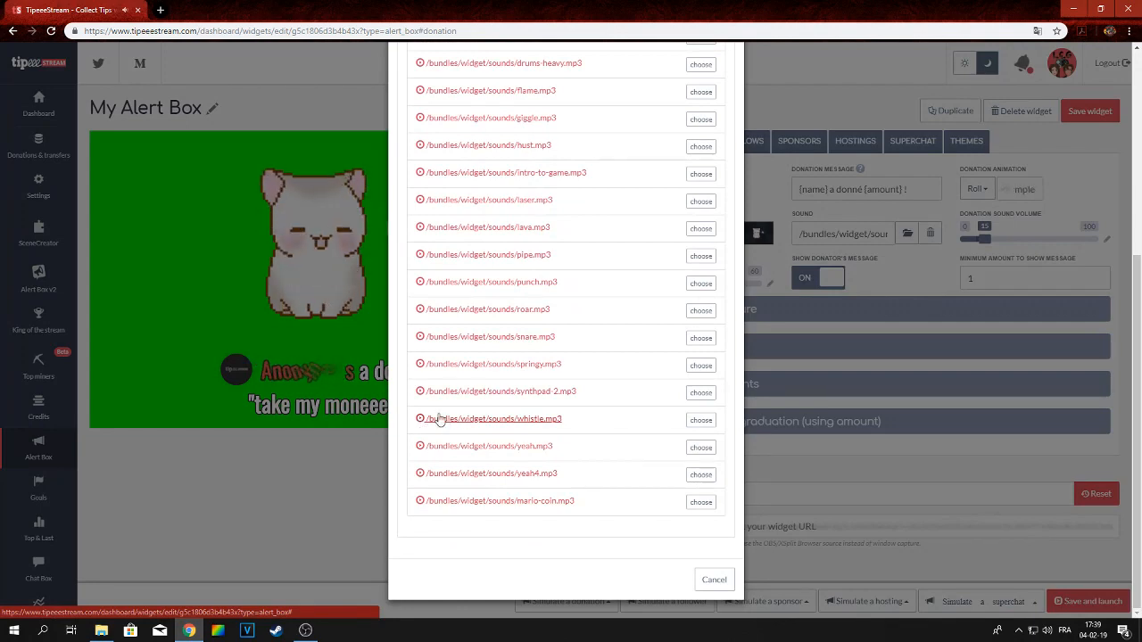
left_click(700, 420)
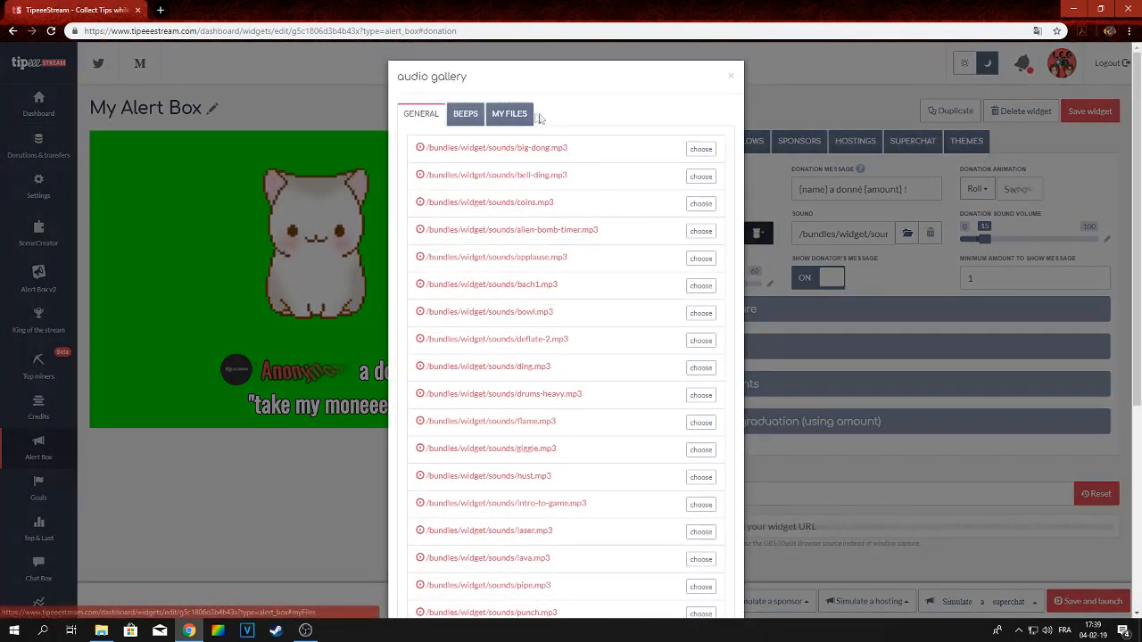
Step: Examine the accepted format and maximum file size for uploading a custom donation sound, then cancel the upload
left_click(514, 113)
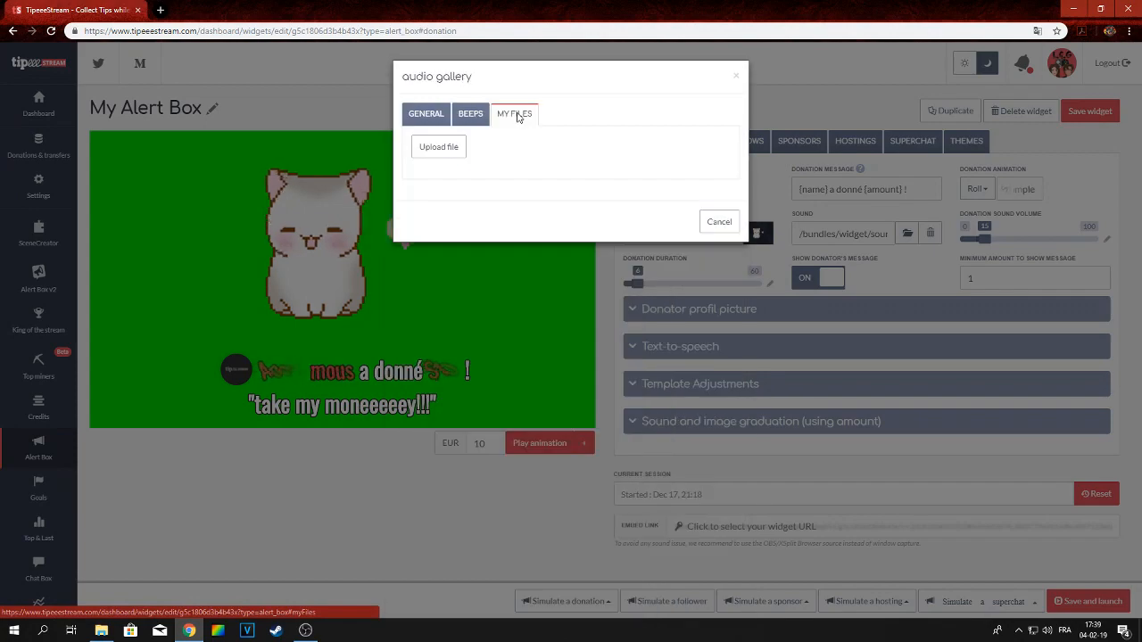
left_click(438, 146)
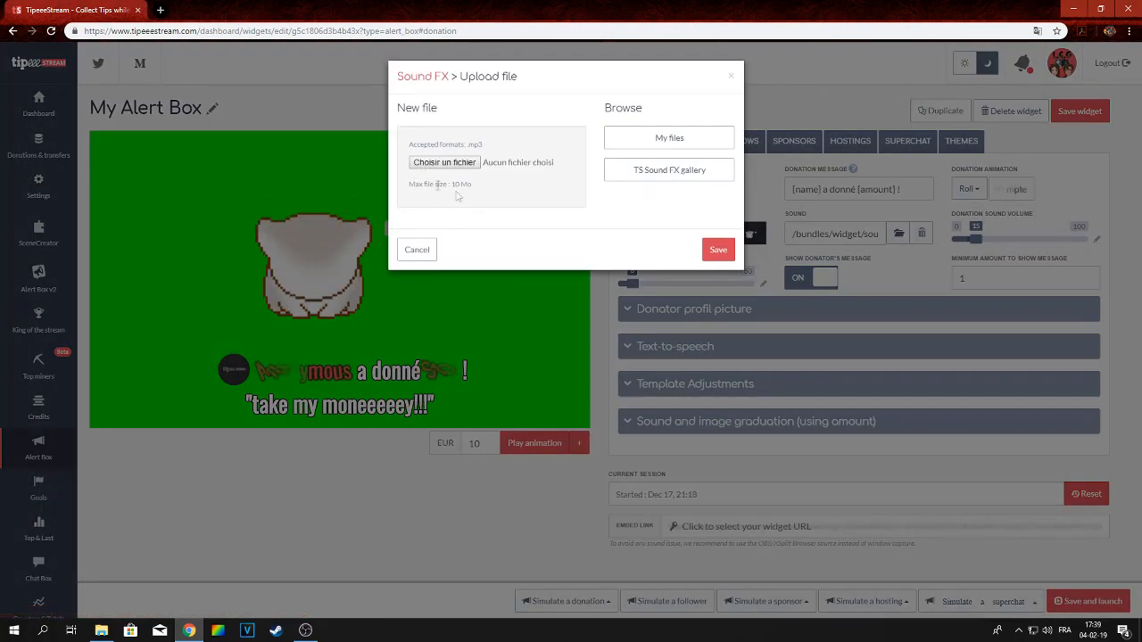
left_click_drag(453, 185, 476, 191)
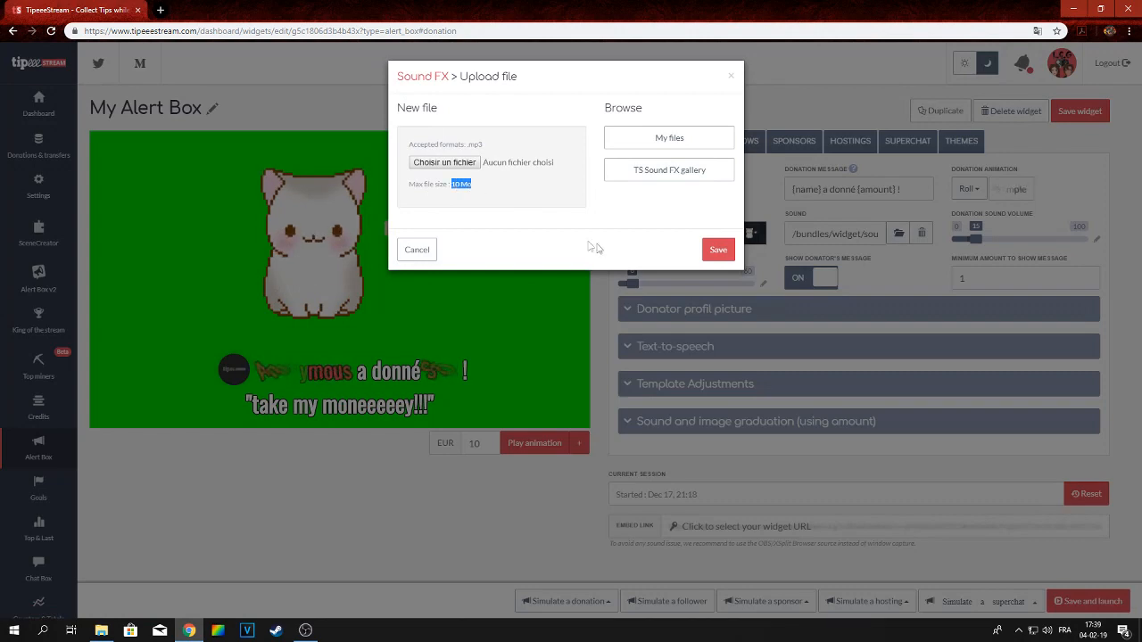
left_click(417, 249)
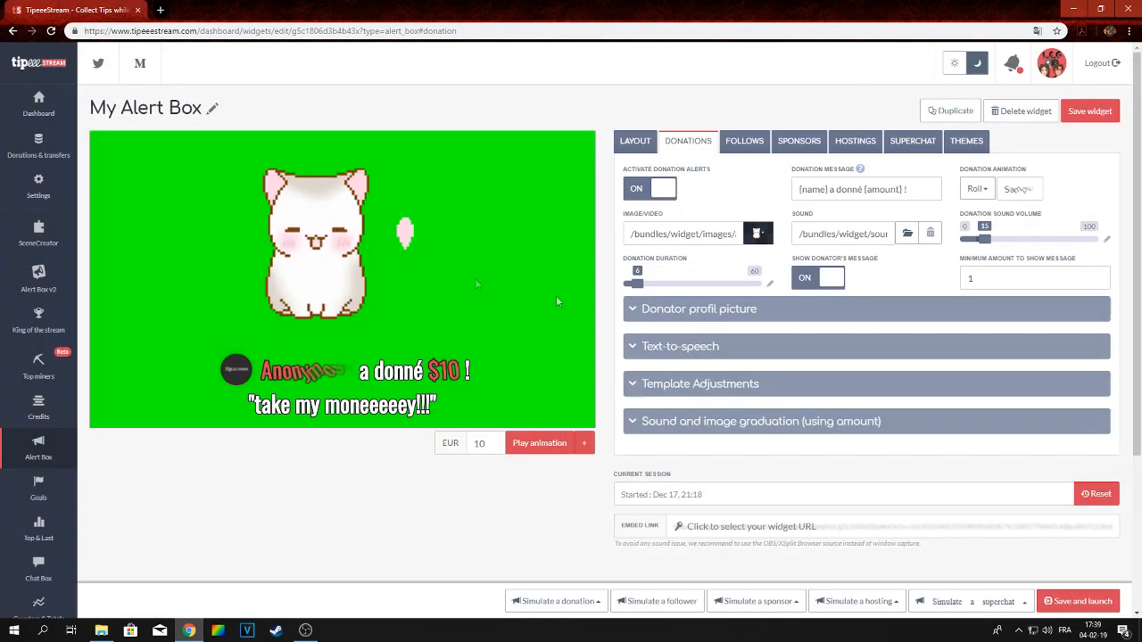
Step: Check the personal files in the donation sound gallery, leave without choosing a sound, and save the widget
left_click(907, 234)
left_click(502, 117)
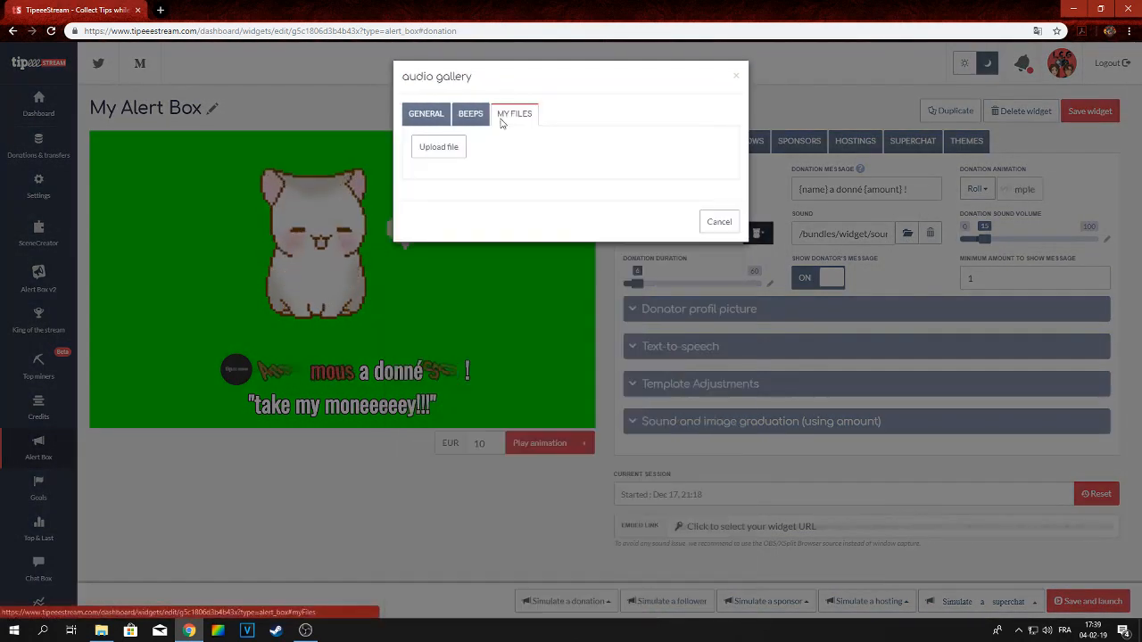
left_click(719, 222)
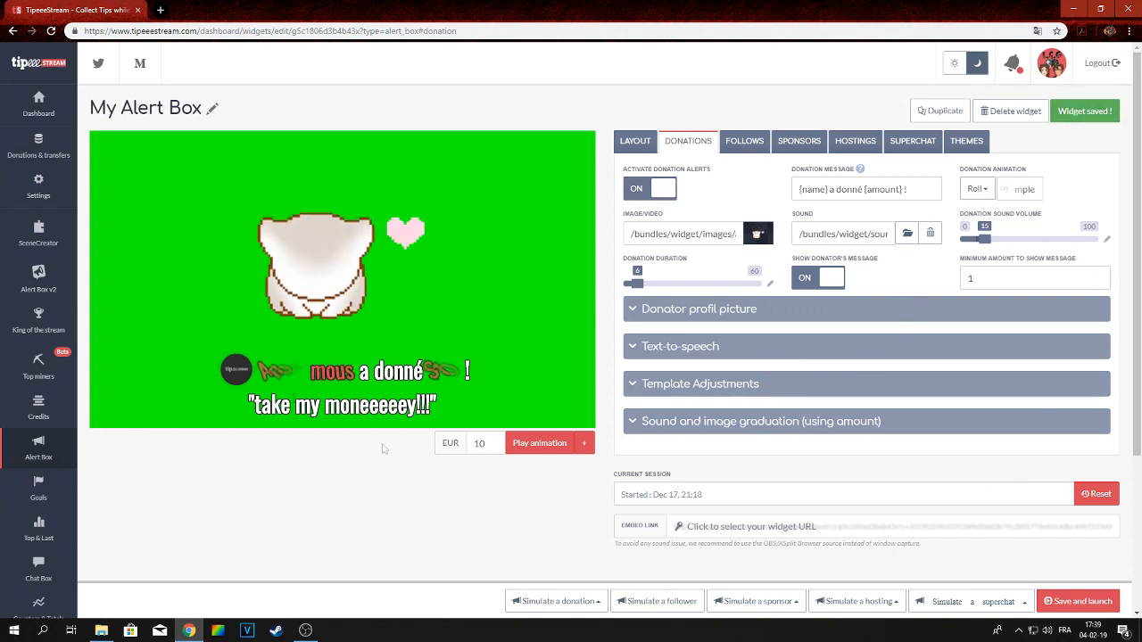
Step: Browse the follow alert's image gallery, including the animated images and personal files, and leave without choosing an image
left_click(746, 142)
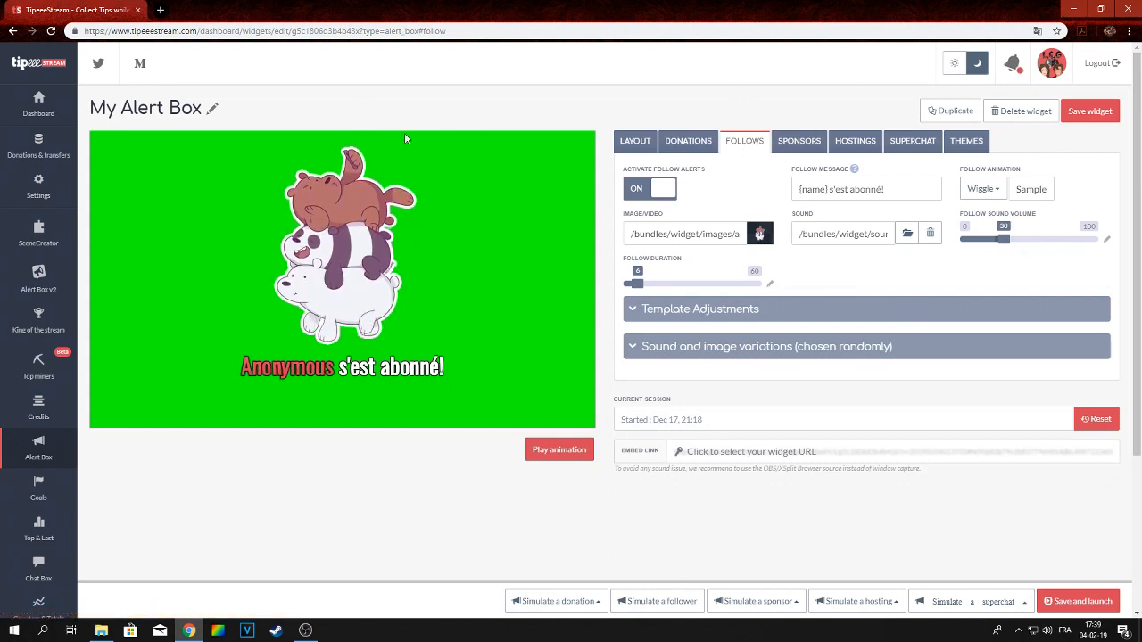
left_click(760, 233)
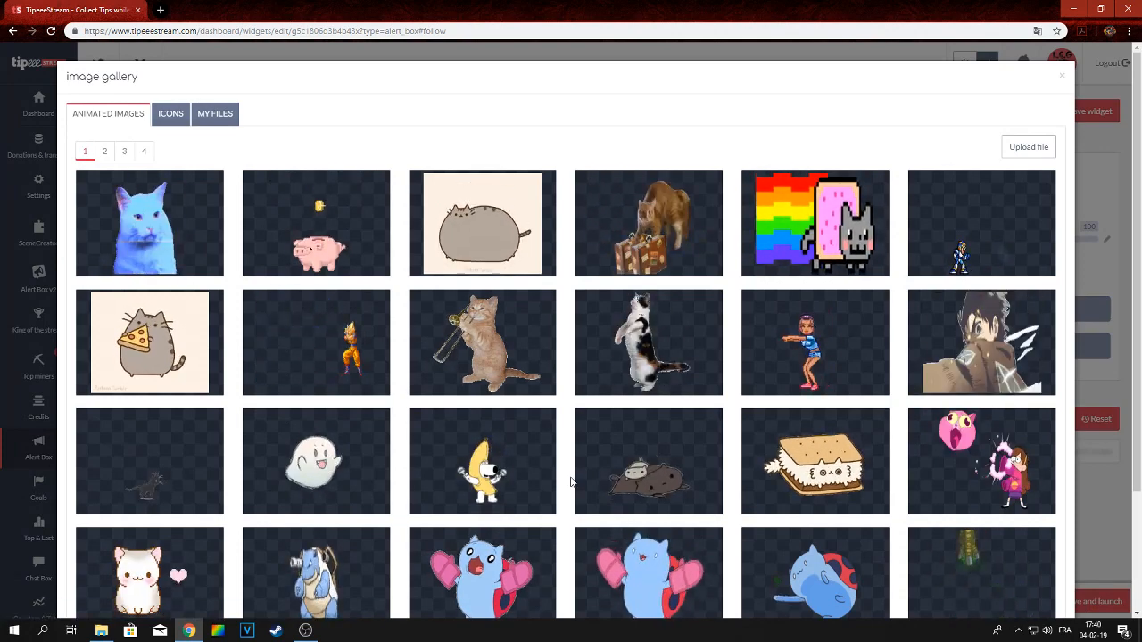
left_click(222, 113)
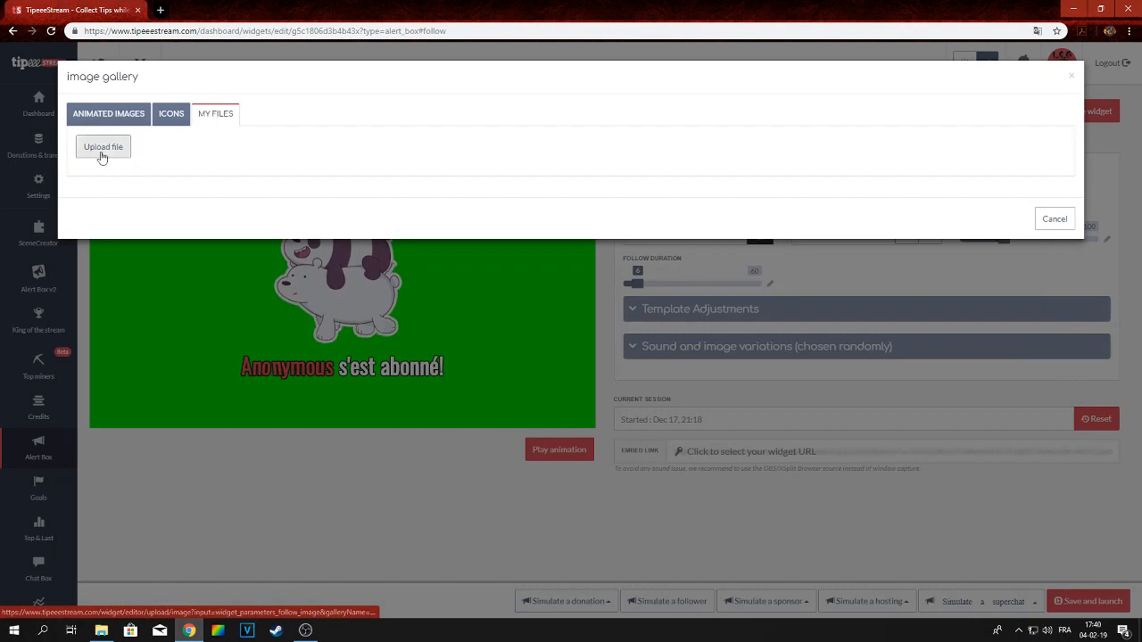
left_click(1055, 220)
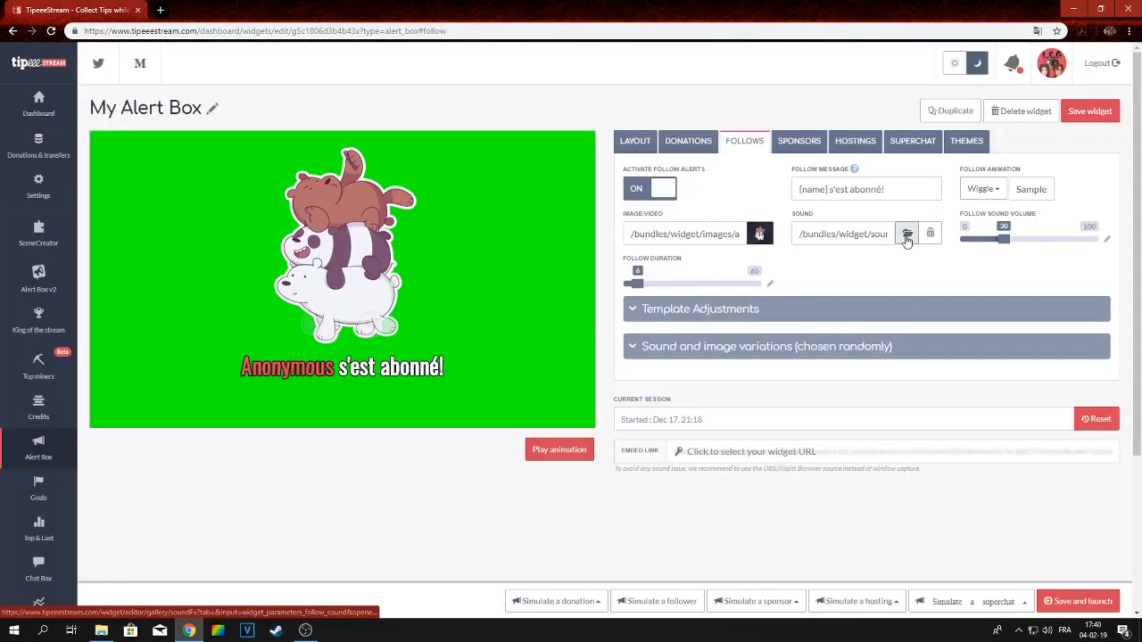
Step: Browse the follow alert's sound gallery and personal files, examine the custom sound upload requirements, and cancel the upload
left_click(906, 236)
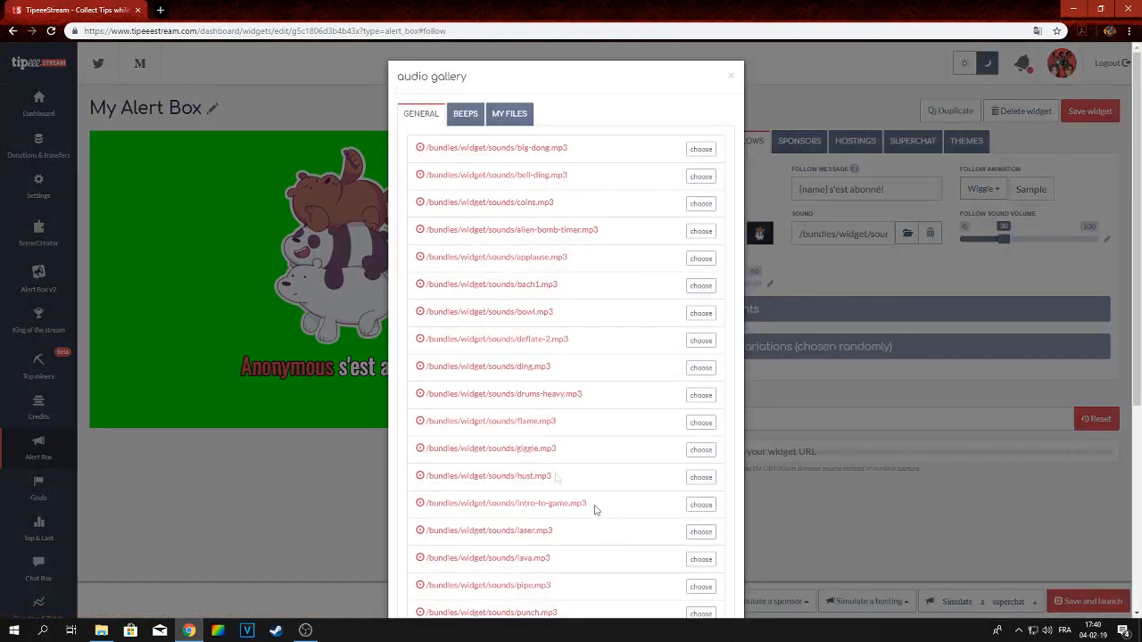
scroll(485, 420, "down", 5)
scroll(484, 413, "up", 5)
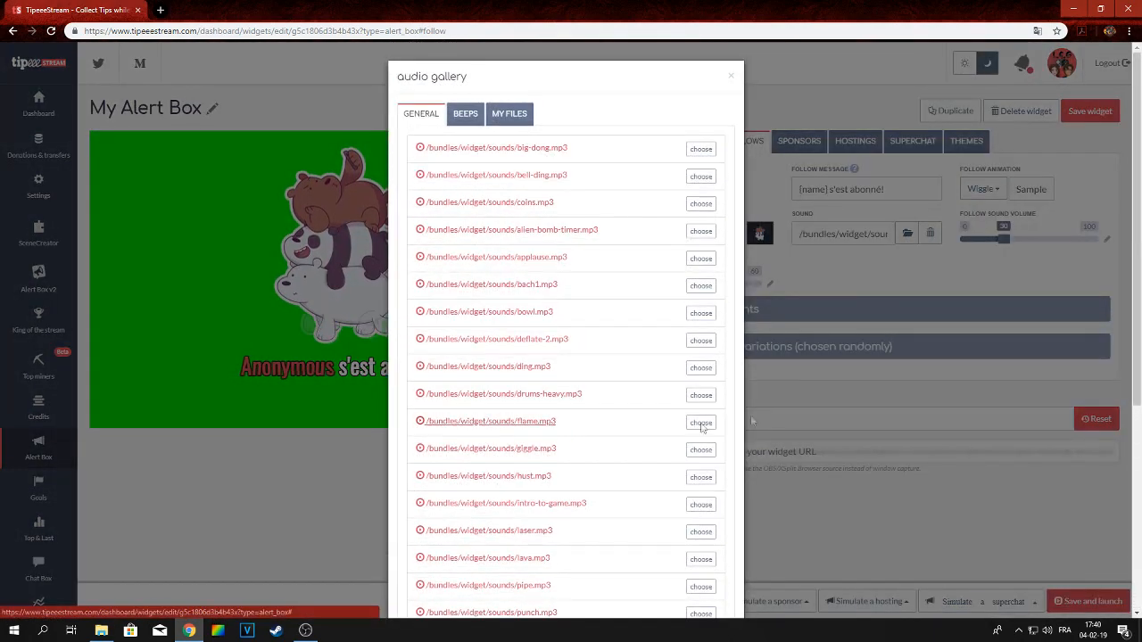
left_click(509, 113)
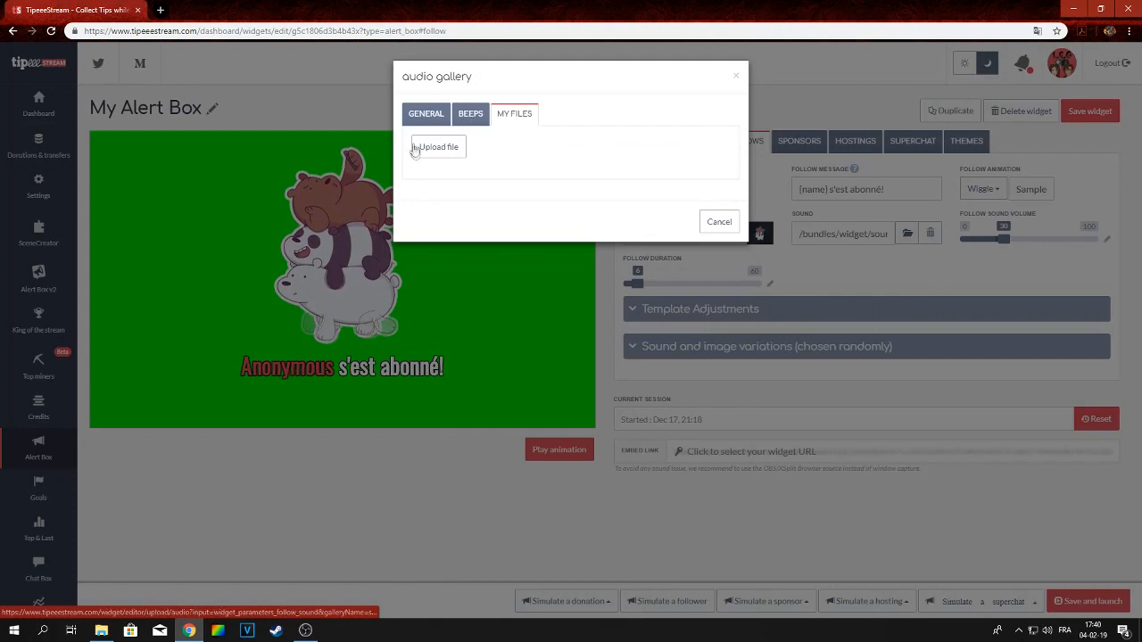
left_click(427, 145)
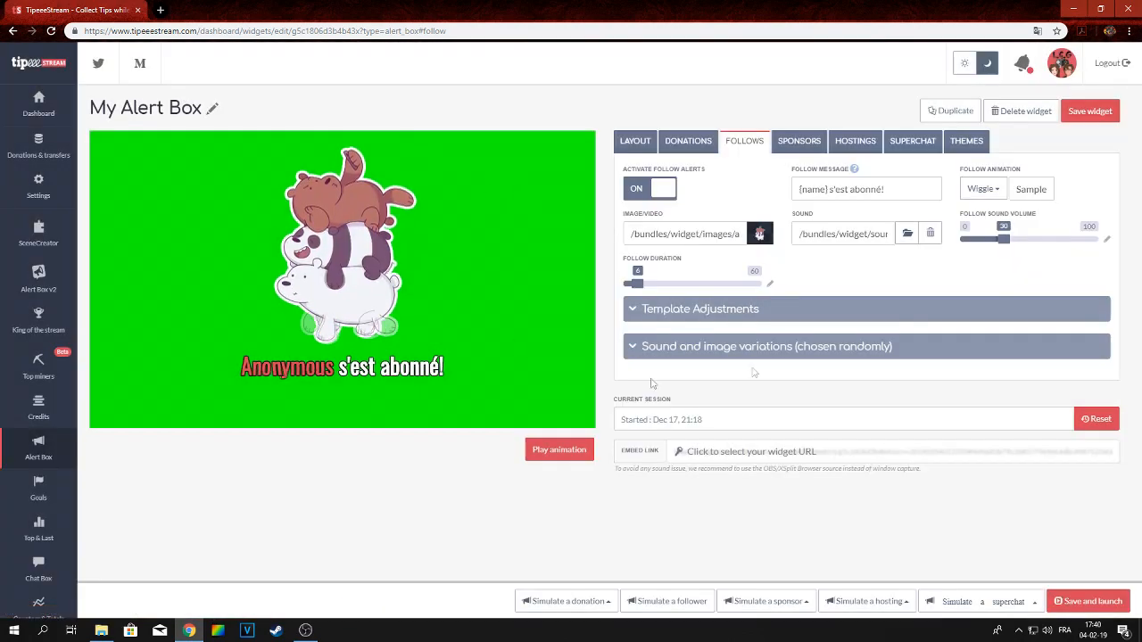
left_click(908, 234)
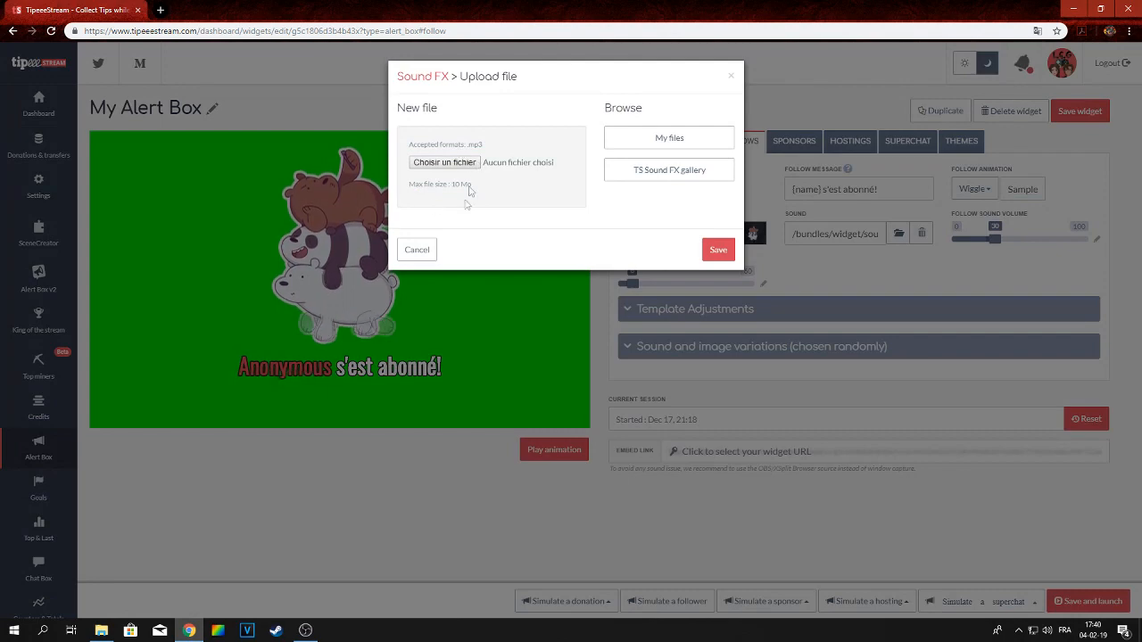
left_click(427, 258)
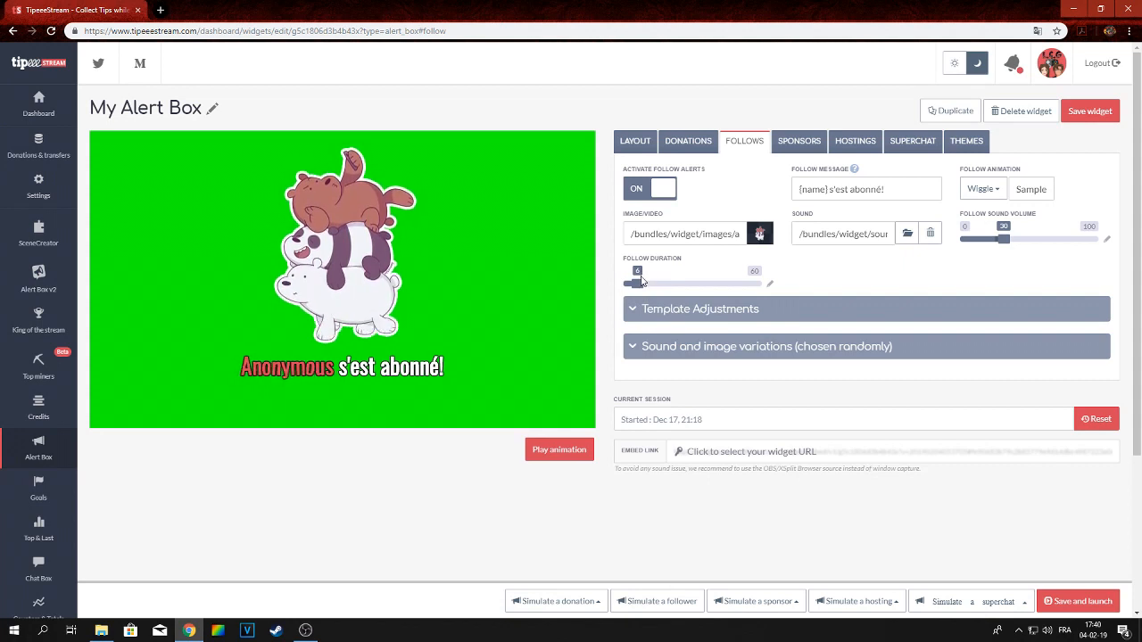
Step: Review the follow alert's Template Adjustments and Sound and image variations sections, collapsing each one
left_click(634, 310)
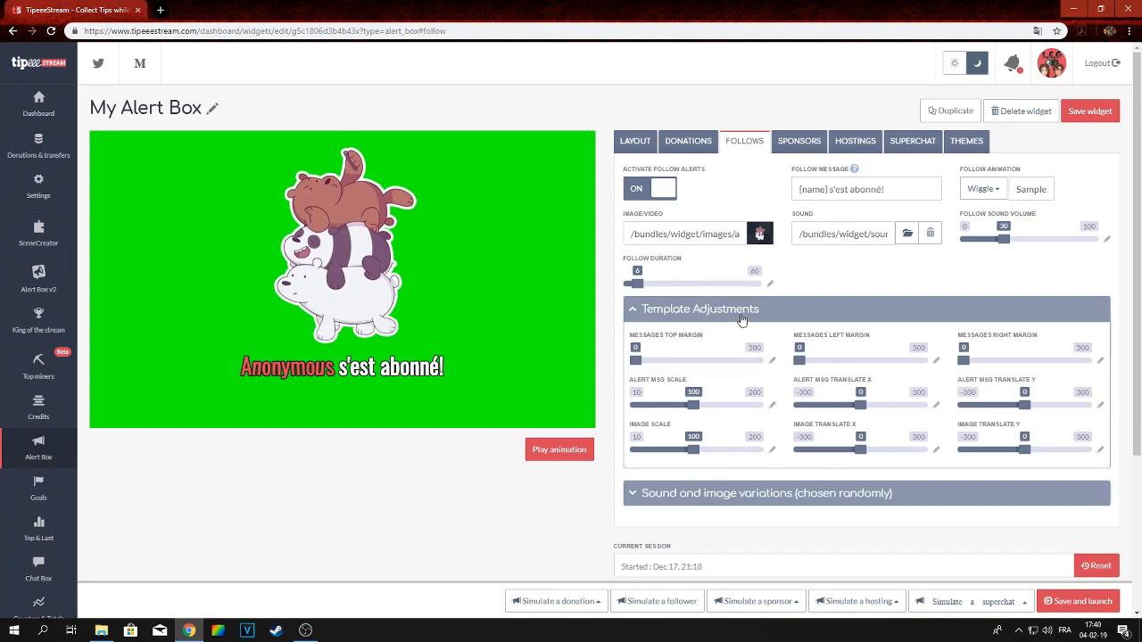
left_click(632, 311)
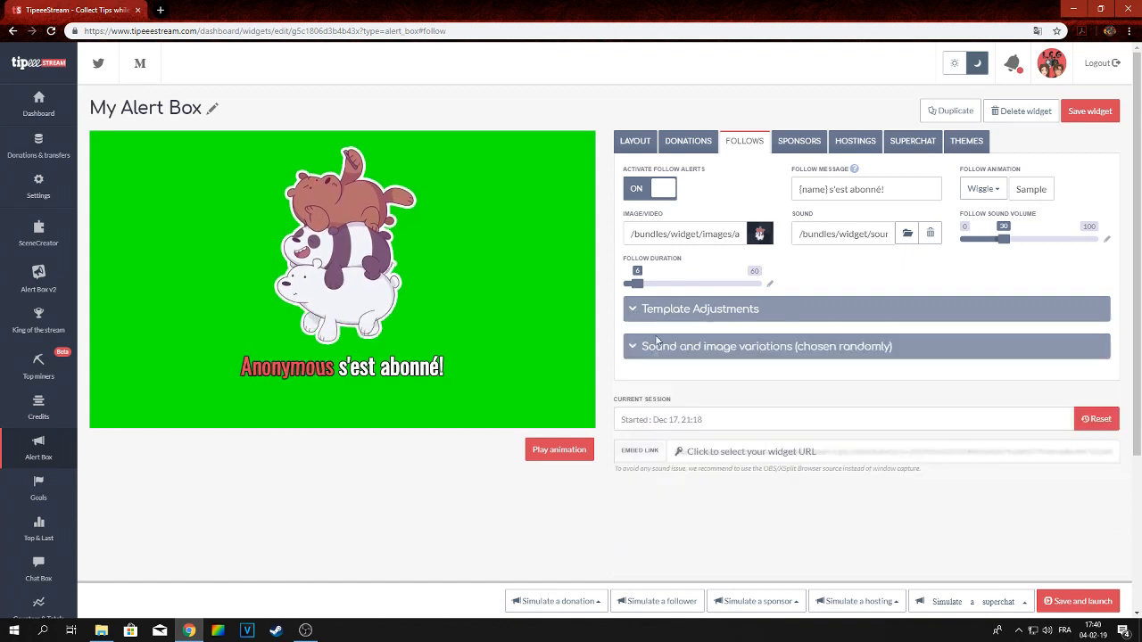
left_click(633, 353)
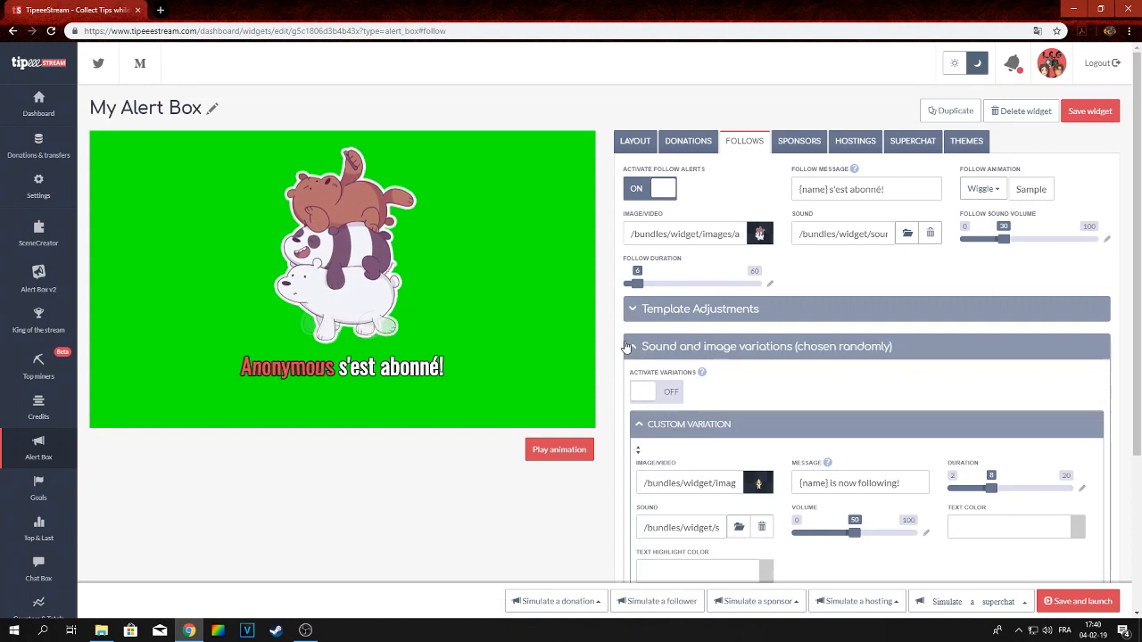
left_click(981, 347)
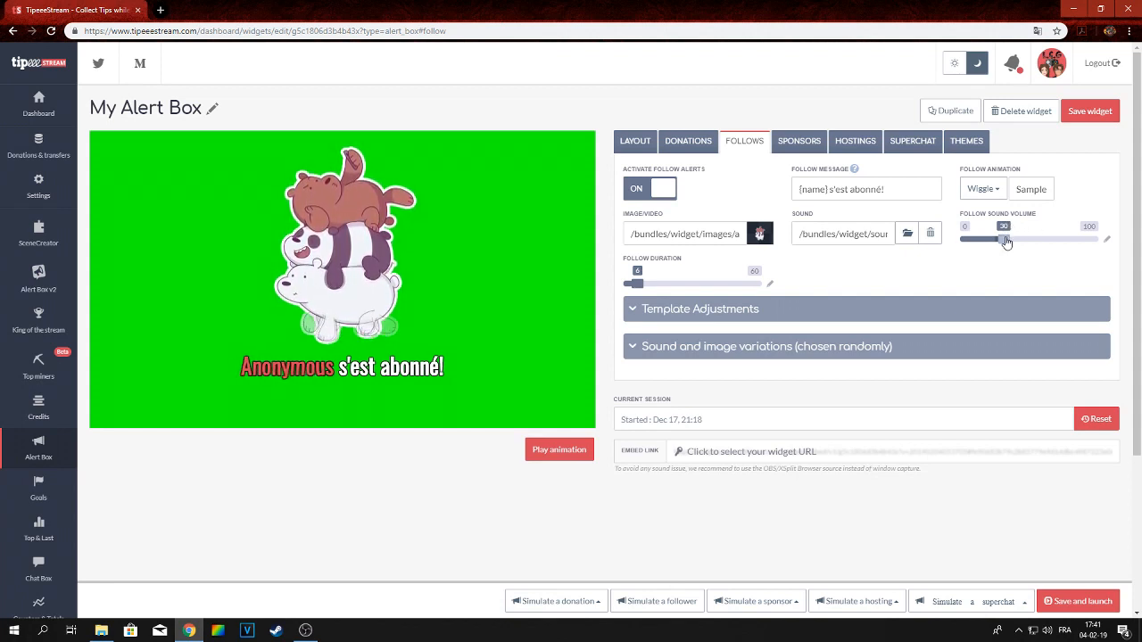
Step: Compare the donation alert's sound volume with the follow alert's sound volume
left_click(705, 146)
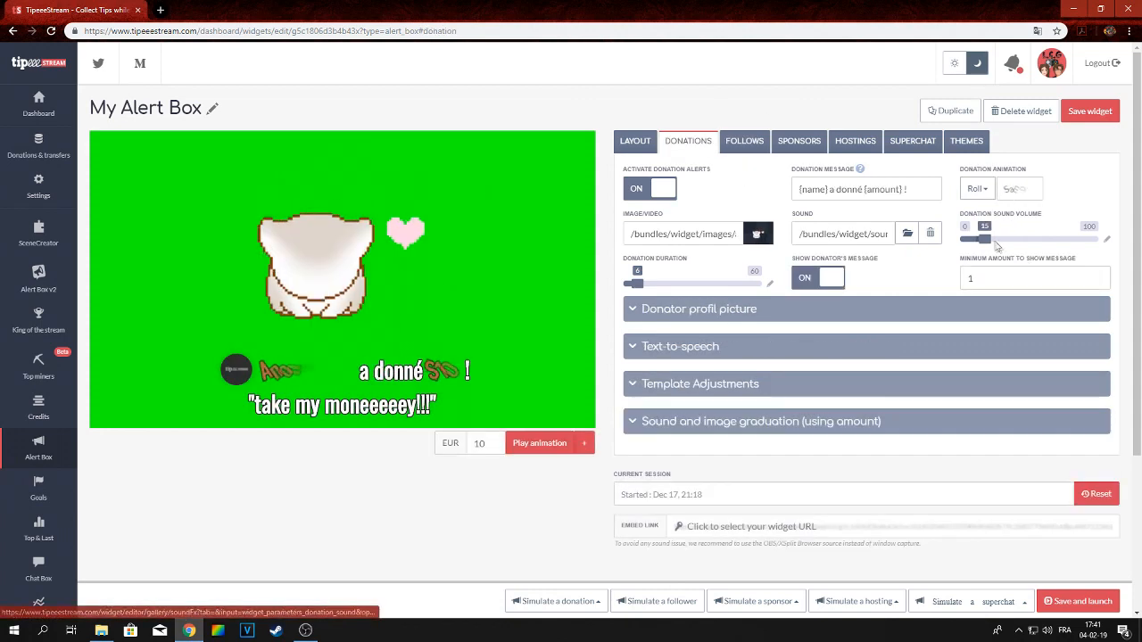
left_click(744, 142)
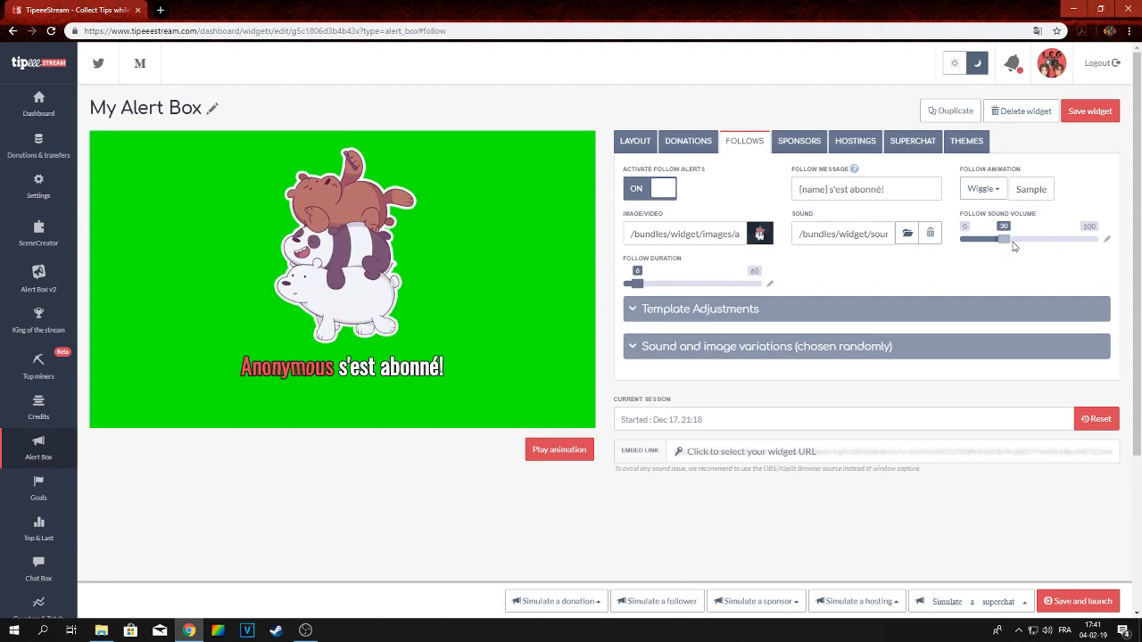
mouse_move(1004, 245)
left_mouse_down()
mouse_move(1095, 248)
mouse_move(1008, 249)
left_mouse_up()
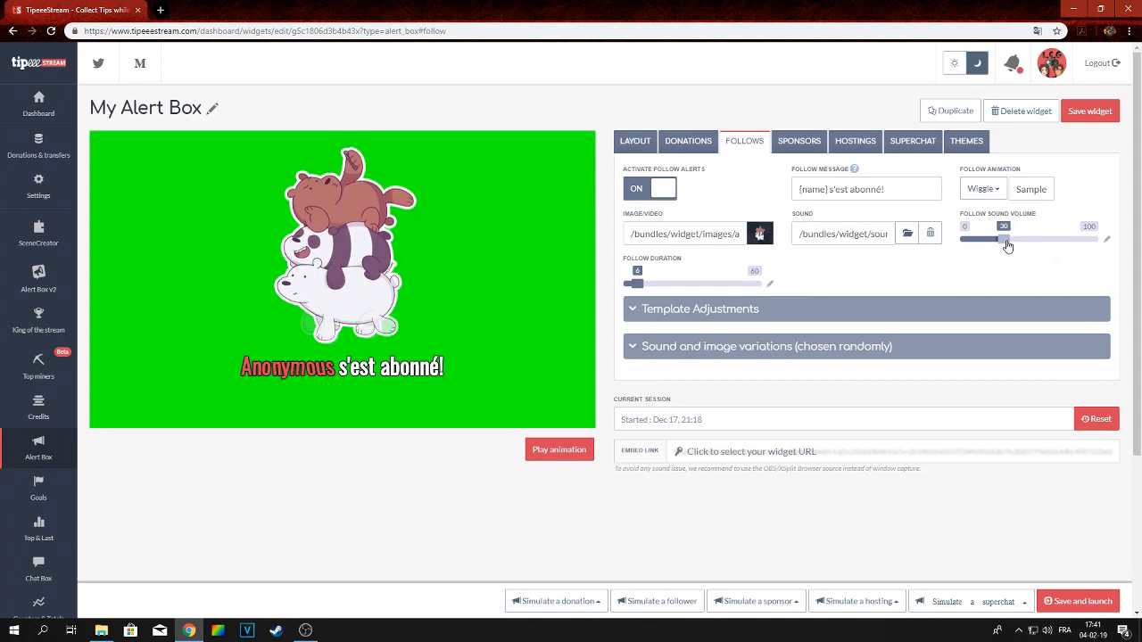
Step: Set the follow animation to Roll and examine the name placeholder and the text of the follow message
left_click(982, 187)
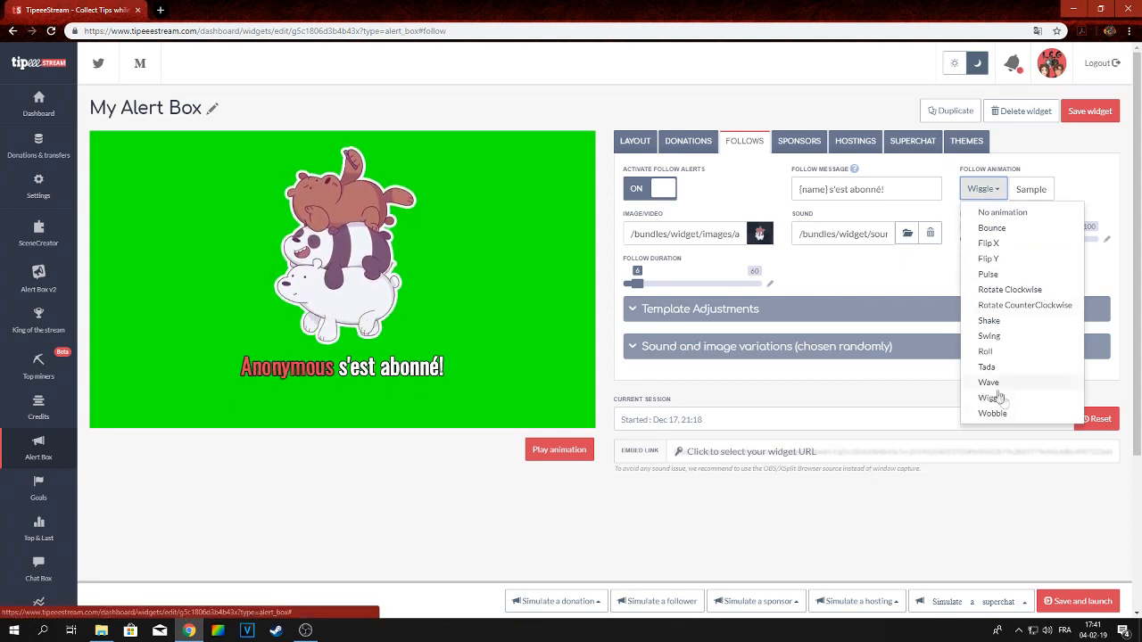
left_click(988, 352)
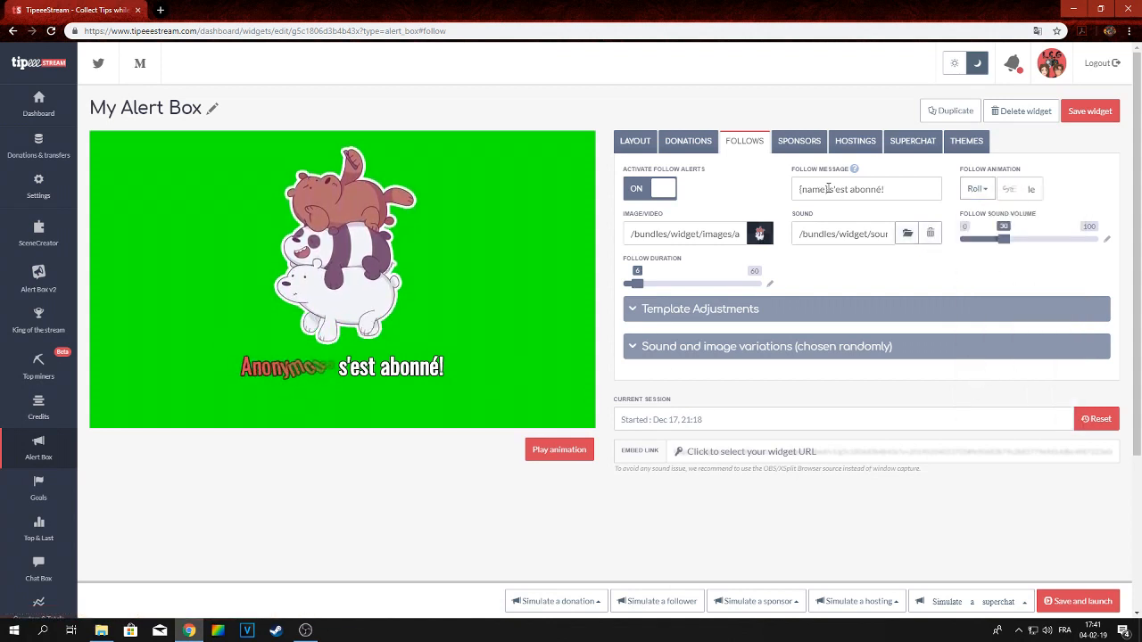
left_click_drag(829, 188, 893, 184)
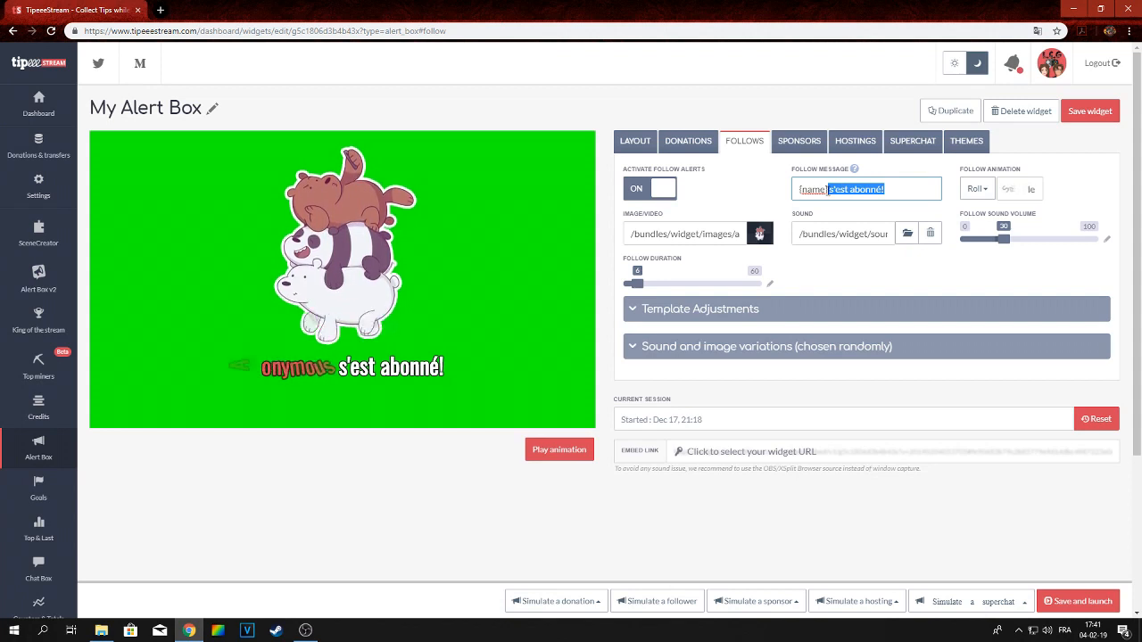
left_click(827, 190)
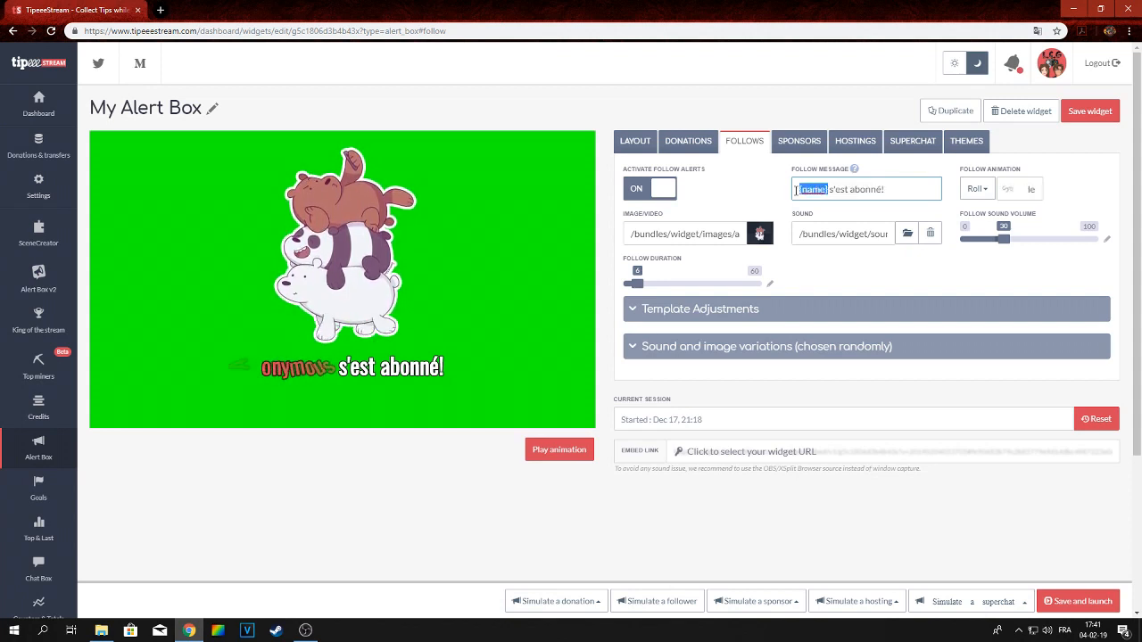
left_click(847, 217)
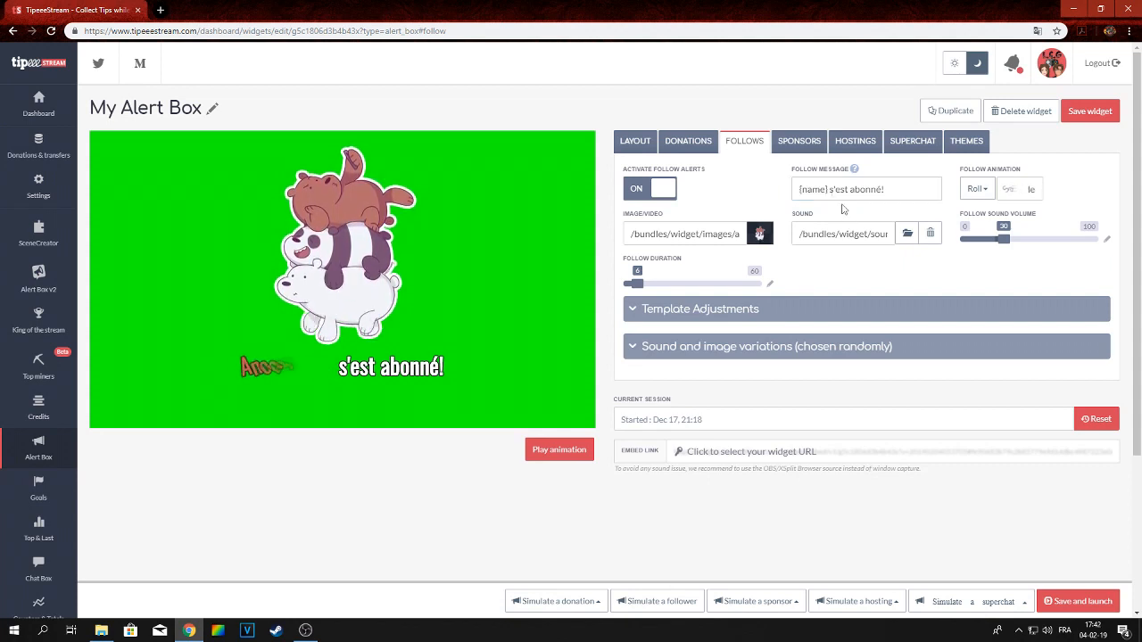
Step: Look through the Sponsors, Hostings, Superchat and Themes settings of the alert box, then return to the Follows settings
left_click(802, 144)
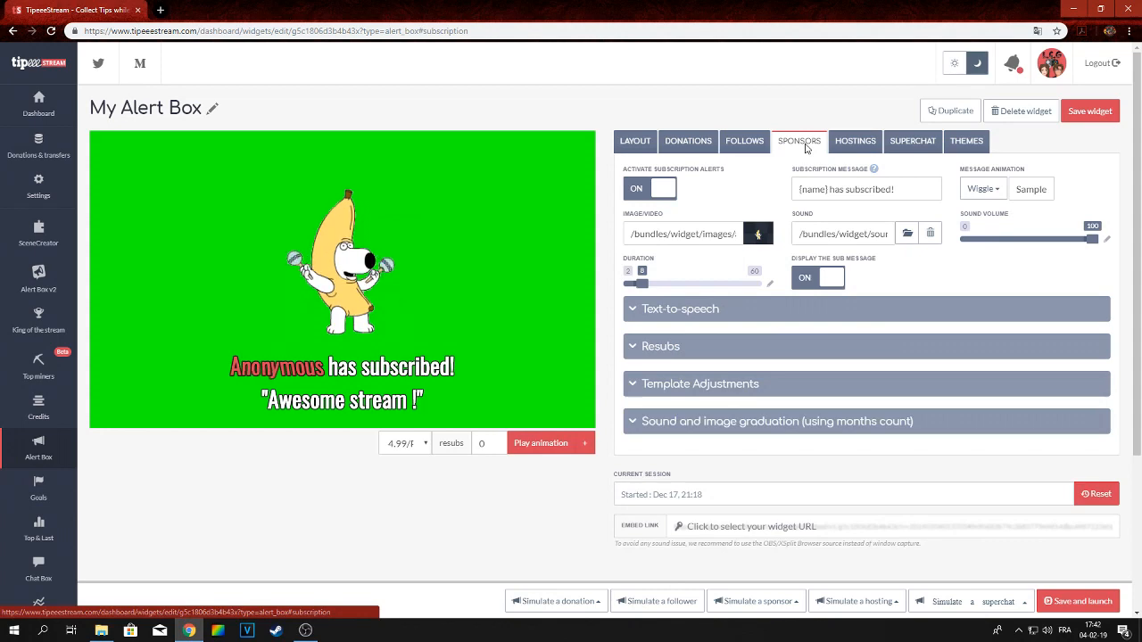
left_click(852, 146)
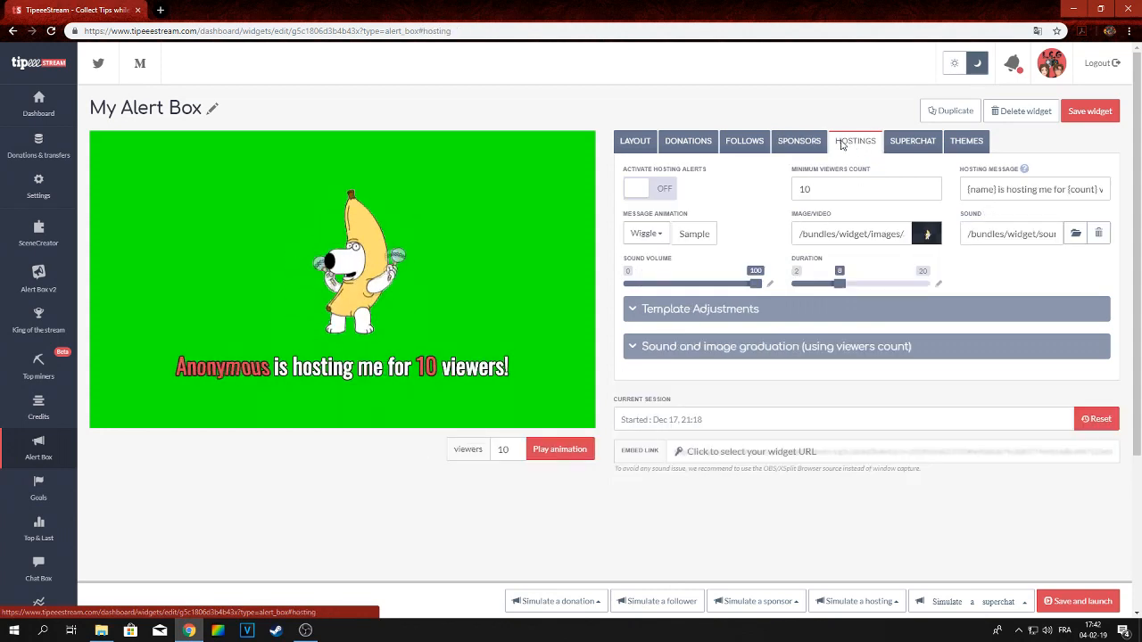
left_click(909, 146)
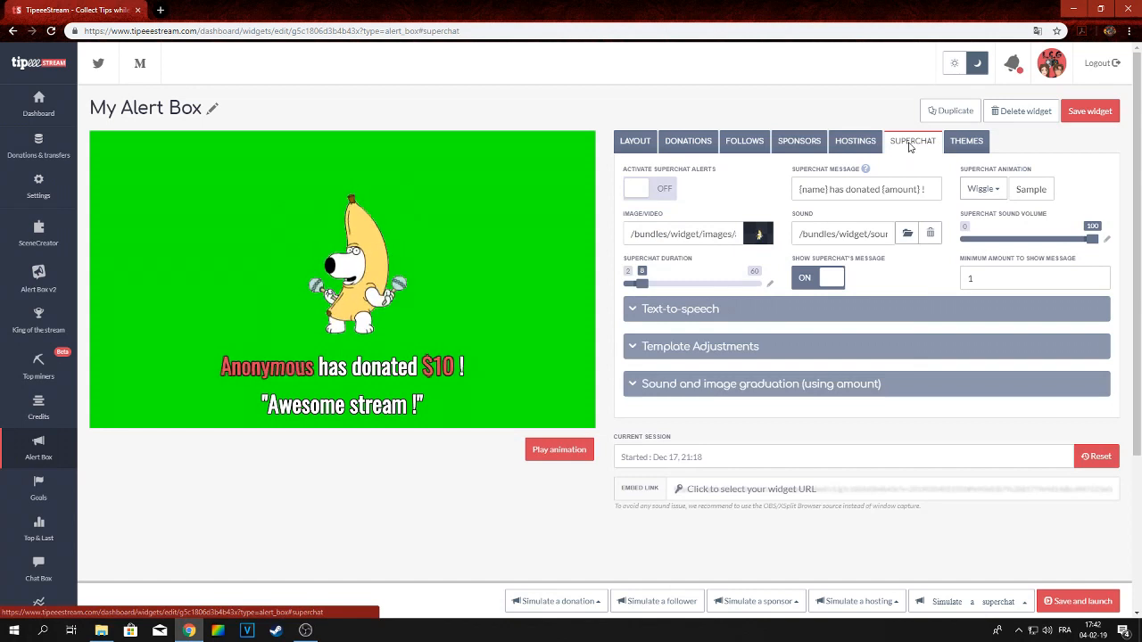
left_click(966, 148)
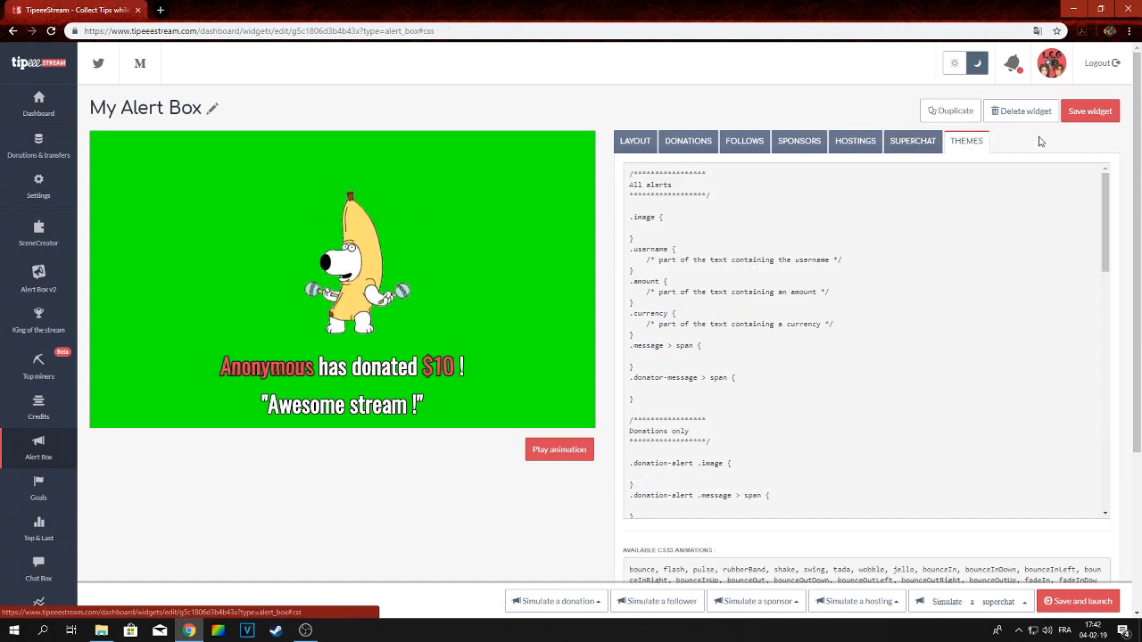
left_click(740, 142)
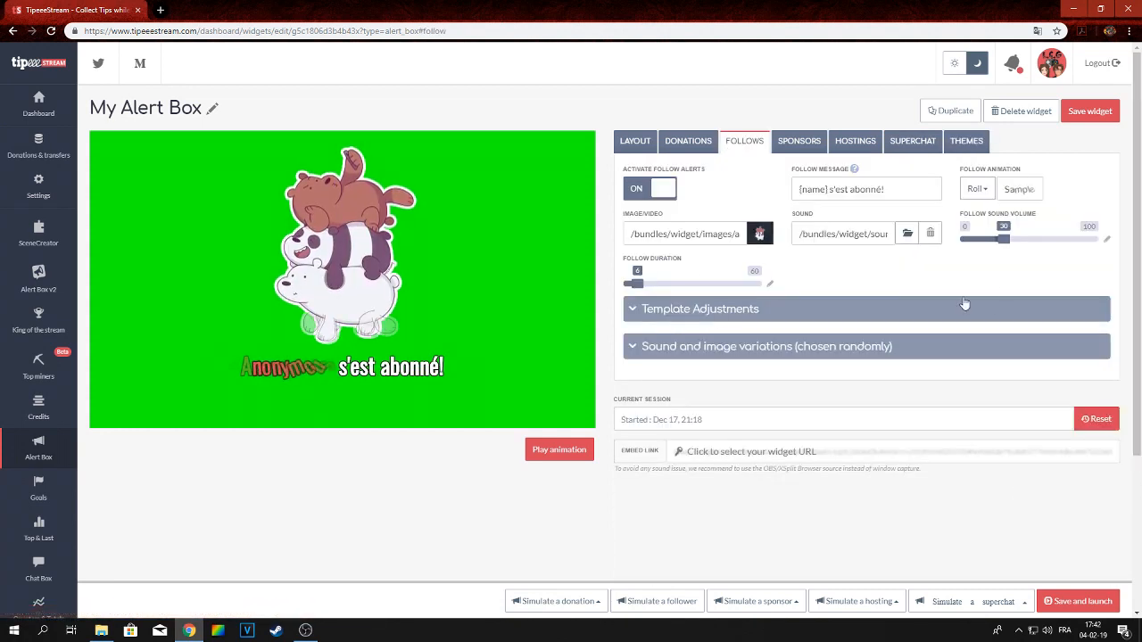
Step: Save the alert box widget and copy its embed link
left_click(1093, 119)
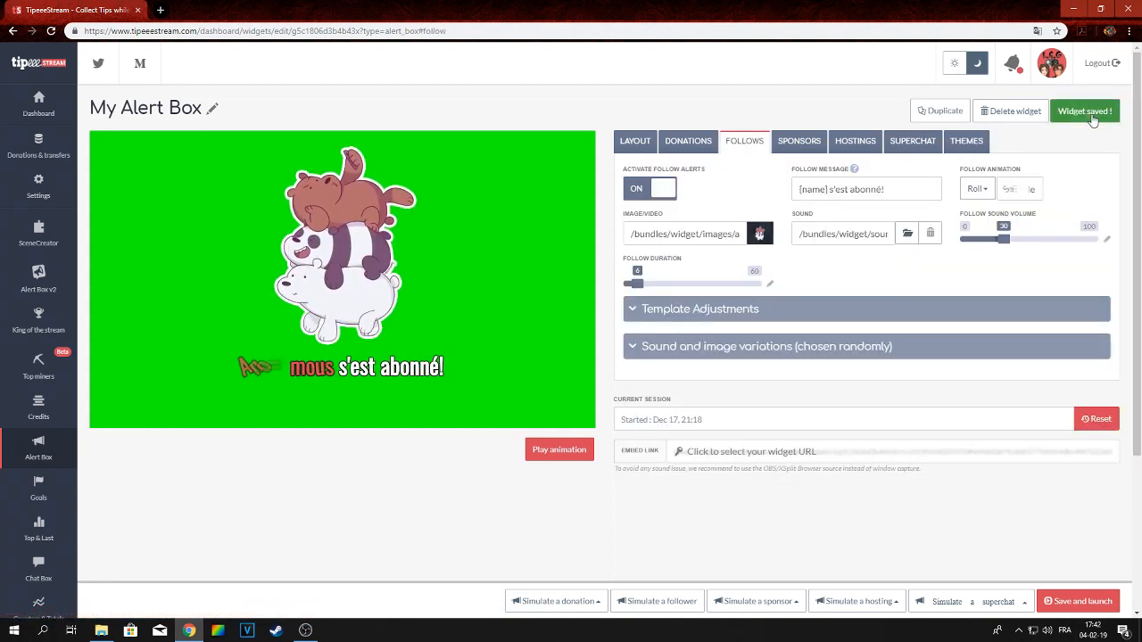
left_click(785, 460)
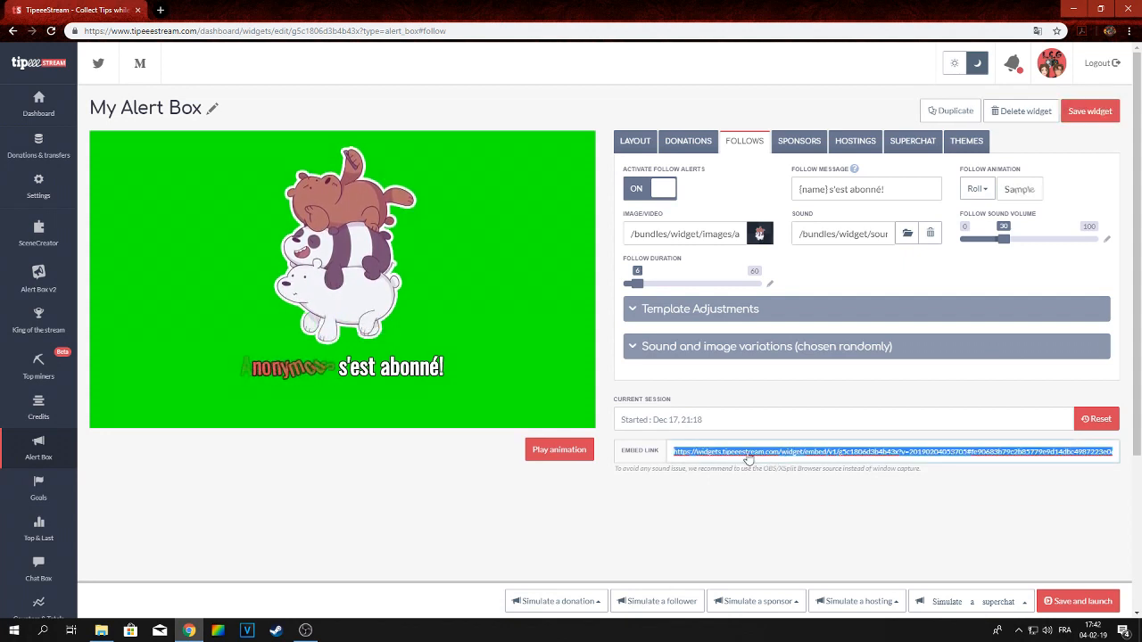
right_click(747, 457)
left_click(776, 309)
Step: Switch to OBS and add a new BrowserSource named "alerte follow" to the rec ecran scene
left_click(305, 631)
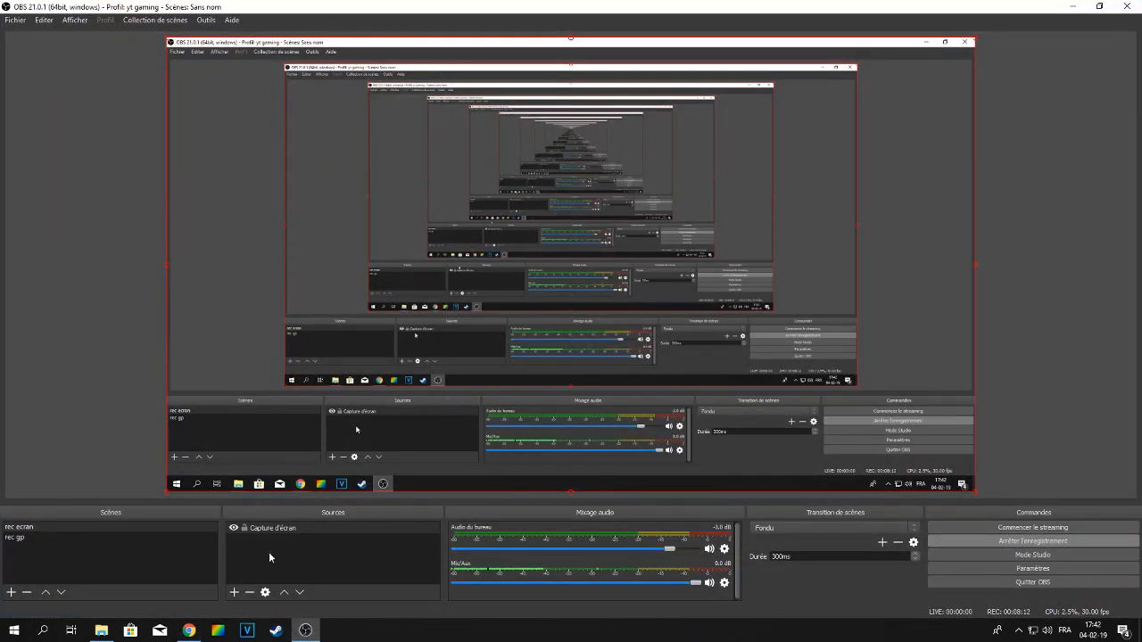
left_click(233, 592)
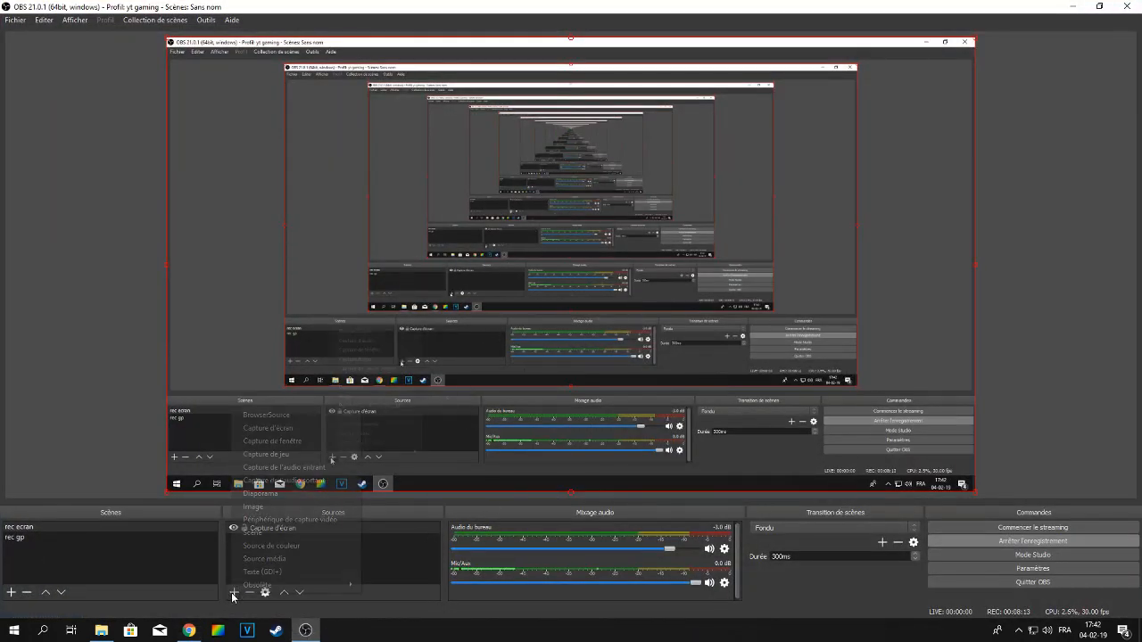
left_click(278, 415)
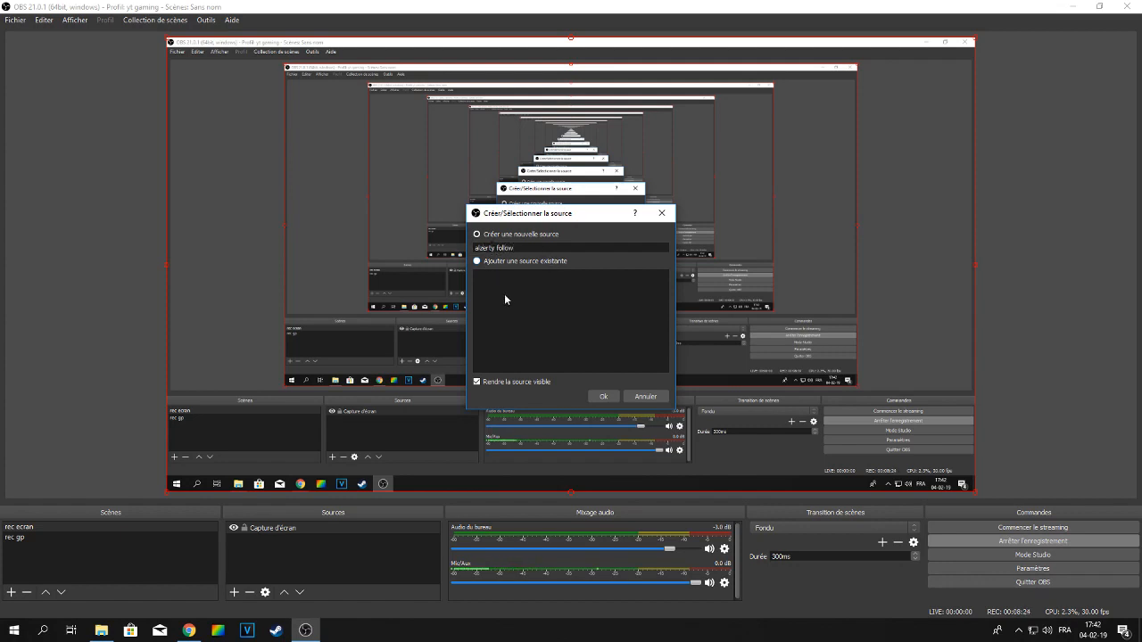
key("BackSpace")
key("Right")
key("Right")
key("BackSpace")
type("e")
left_click(603, 396)
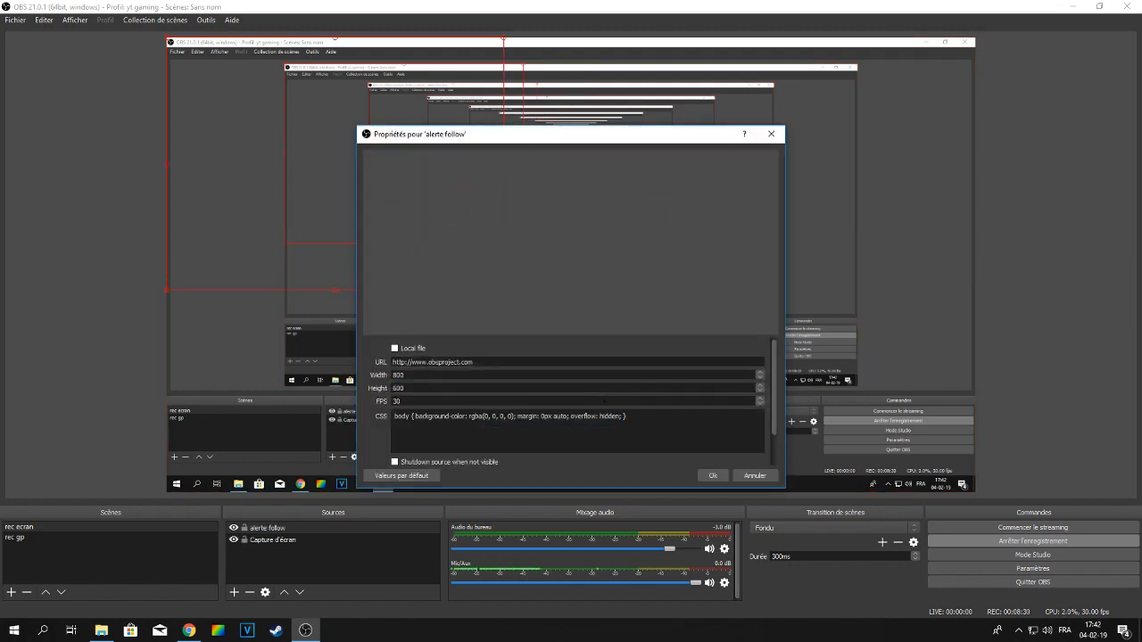
Step: Replace the URL of the "alerte follow" source with the copied widget embed link, then move the source to the lower middle of the preview
left_click_drag(483, 360, 370, 361)
right_click(416, 361)
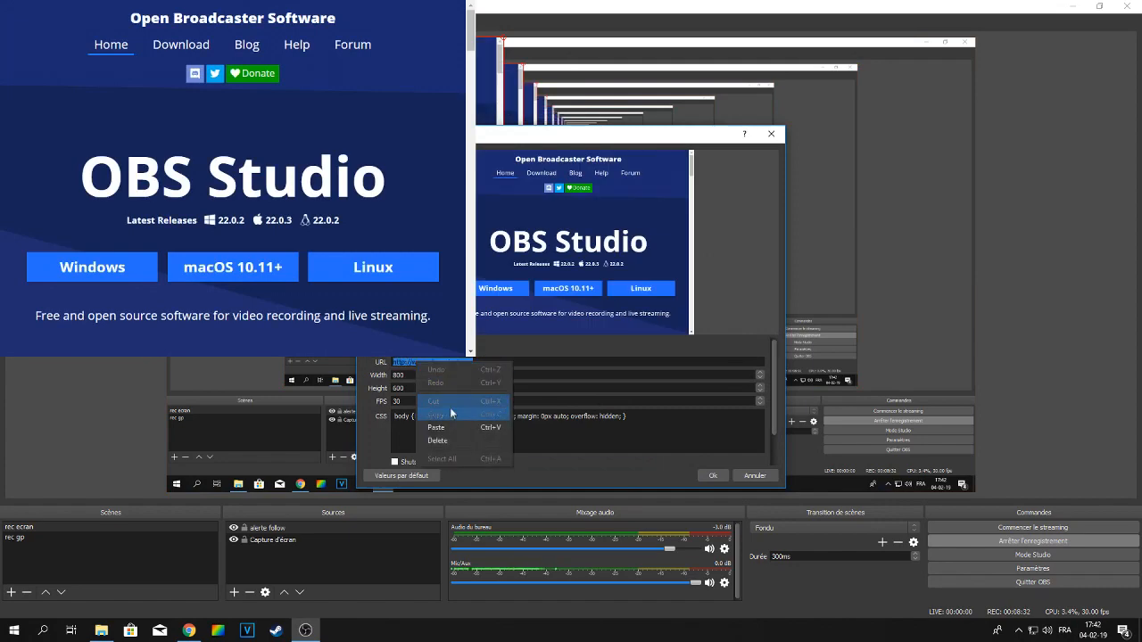
left_click(453, 401)
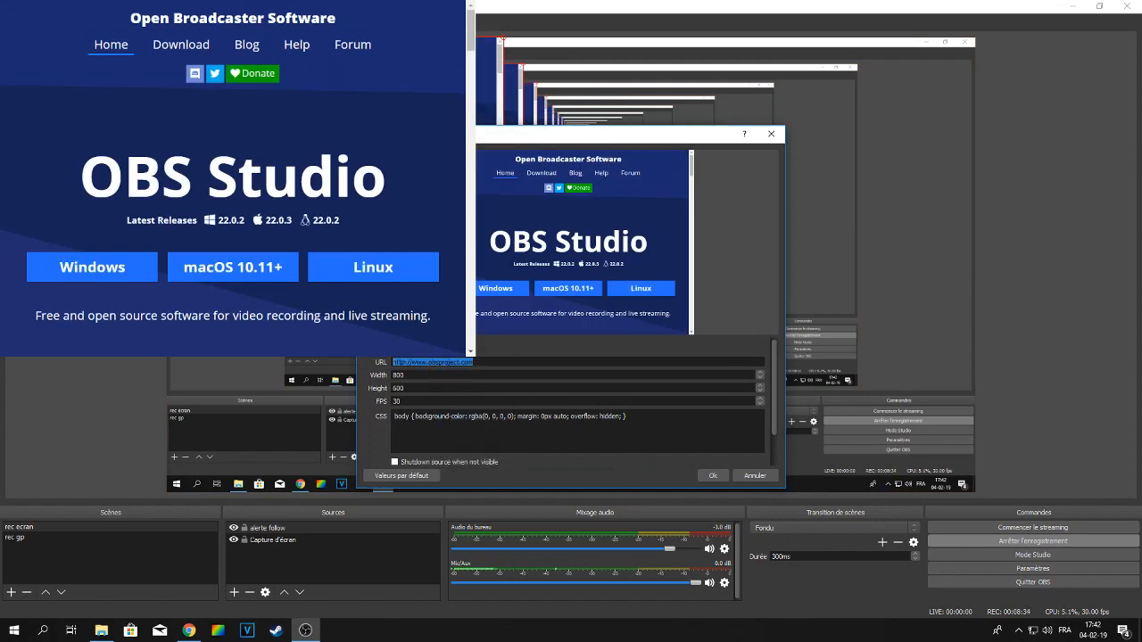
left_click(189, 630)
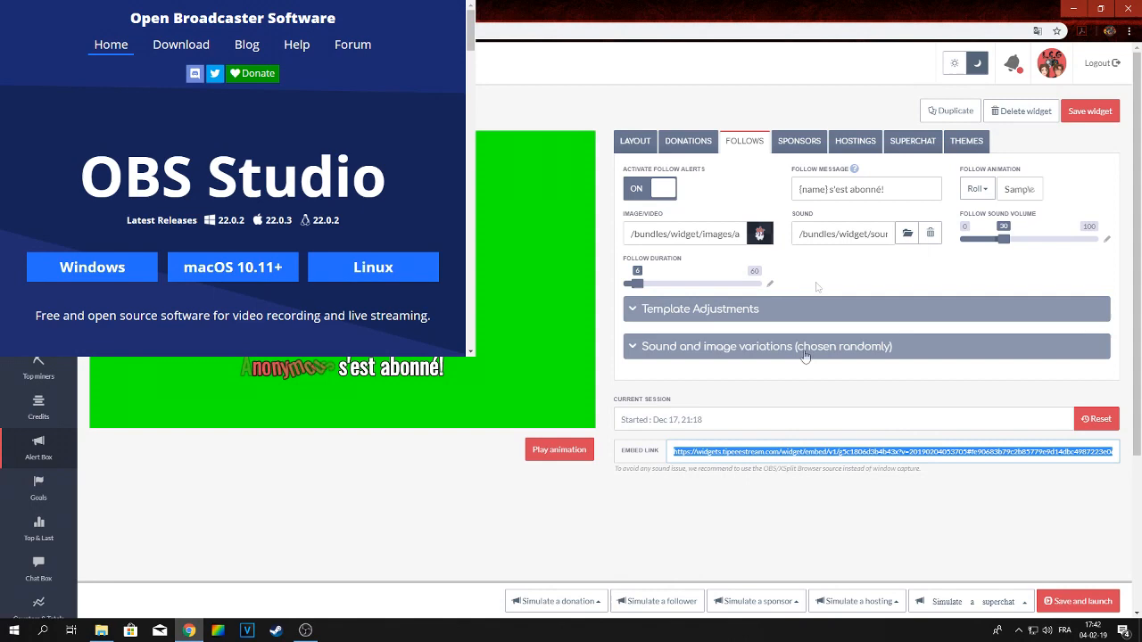
right_click(775, 454)
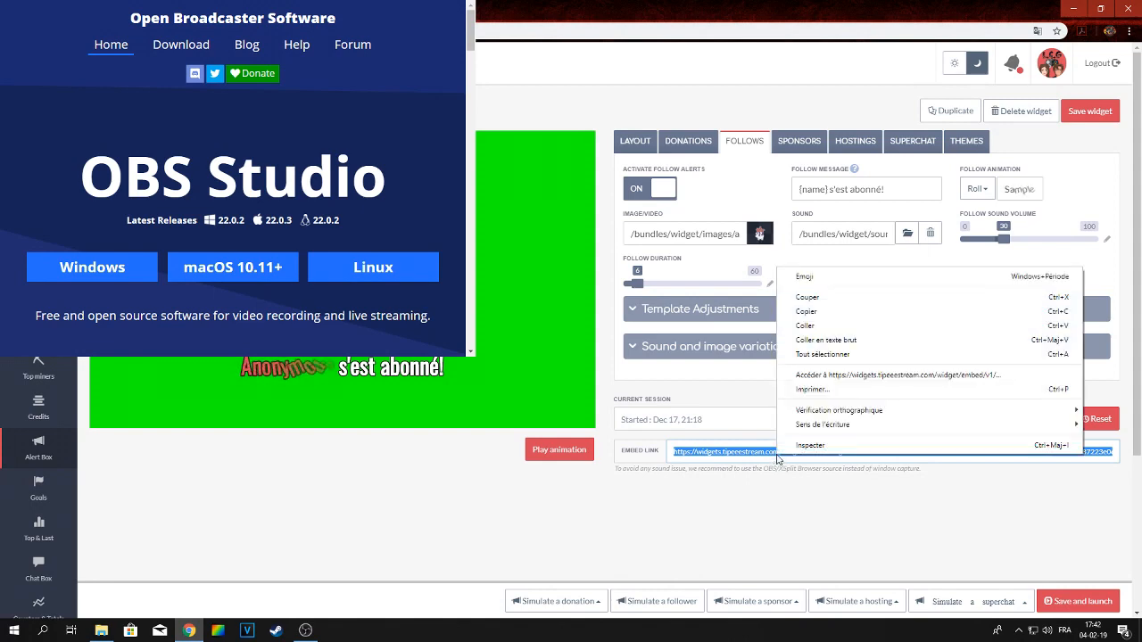
left_click(808, 311)
left_click(305, 630)
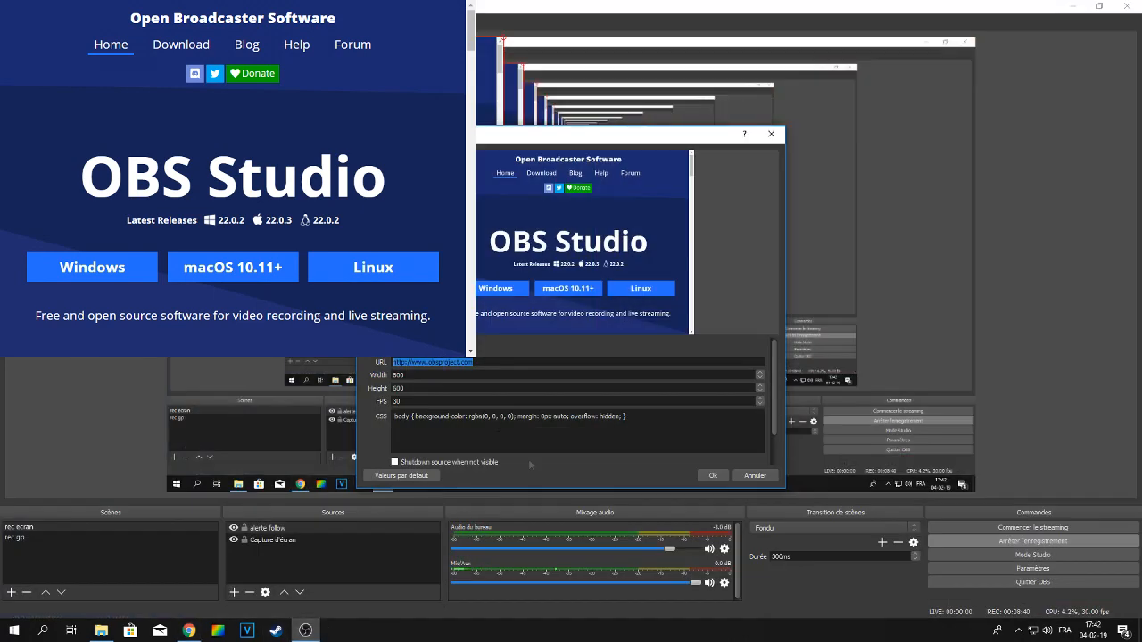
key("ctrl+v")
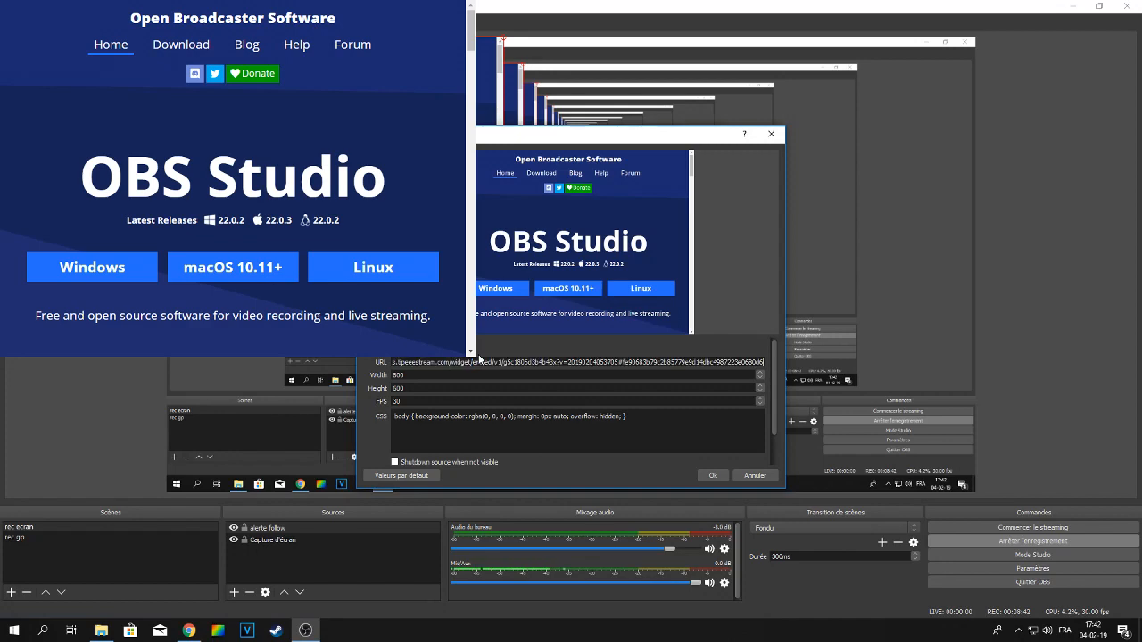
left_click(718, 476)
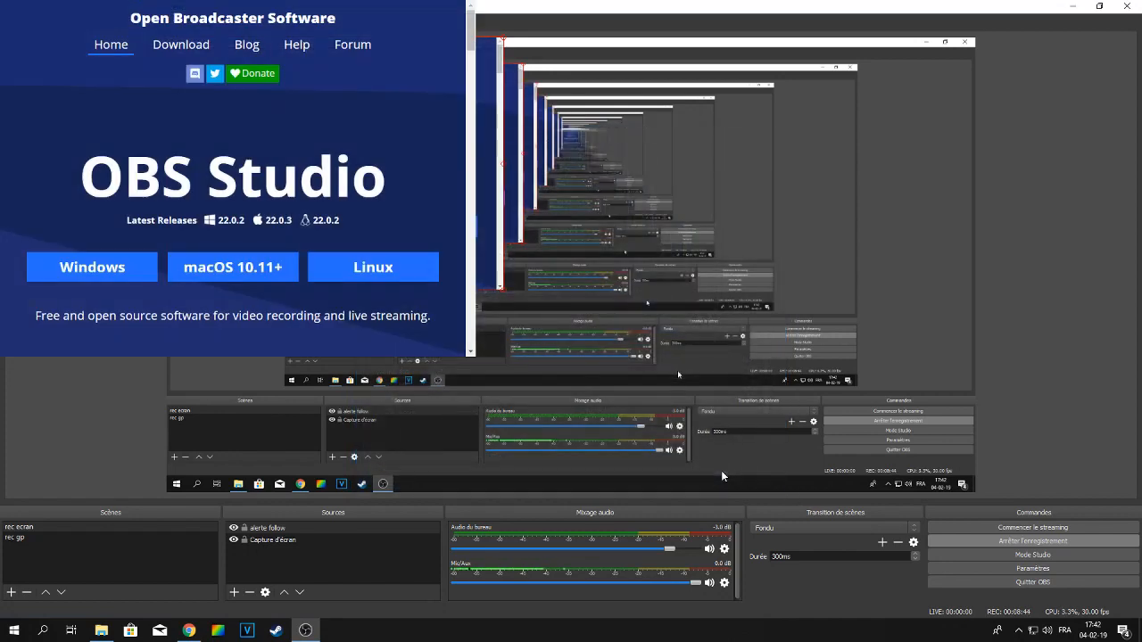
left_click_drag(561, 318, 603, 399)
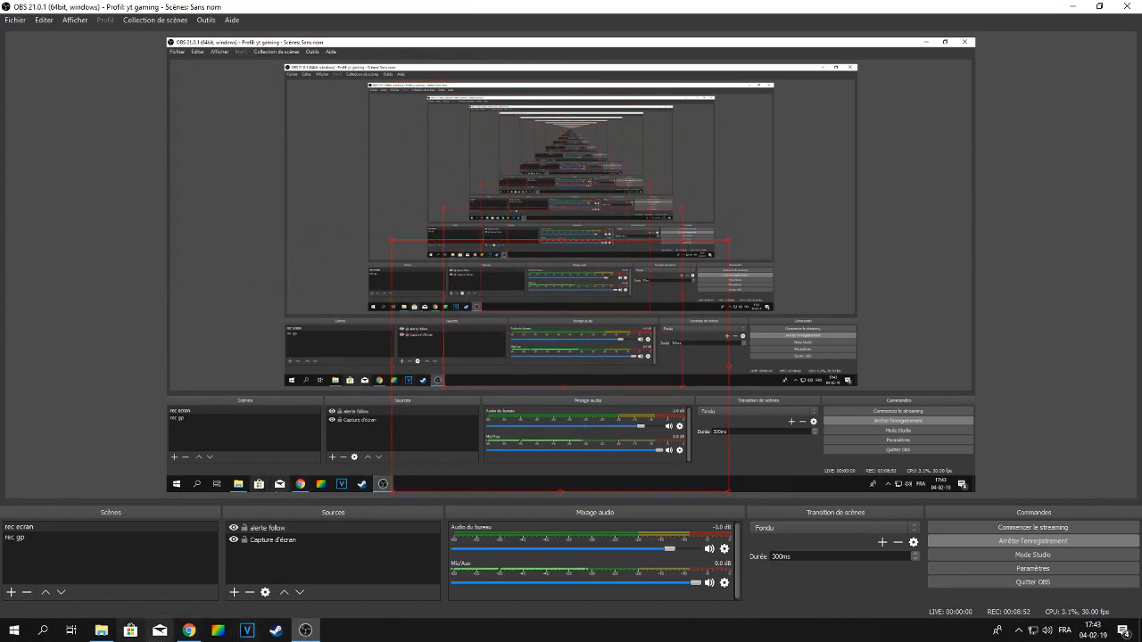
Step: Simulate a 10.00 donation from the alert box page and switch to OBS to watch the alert
left_click(188, 629)
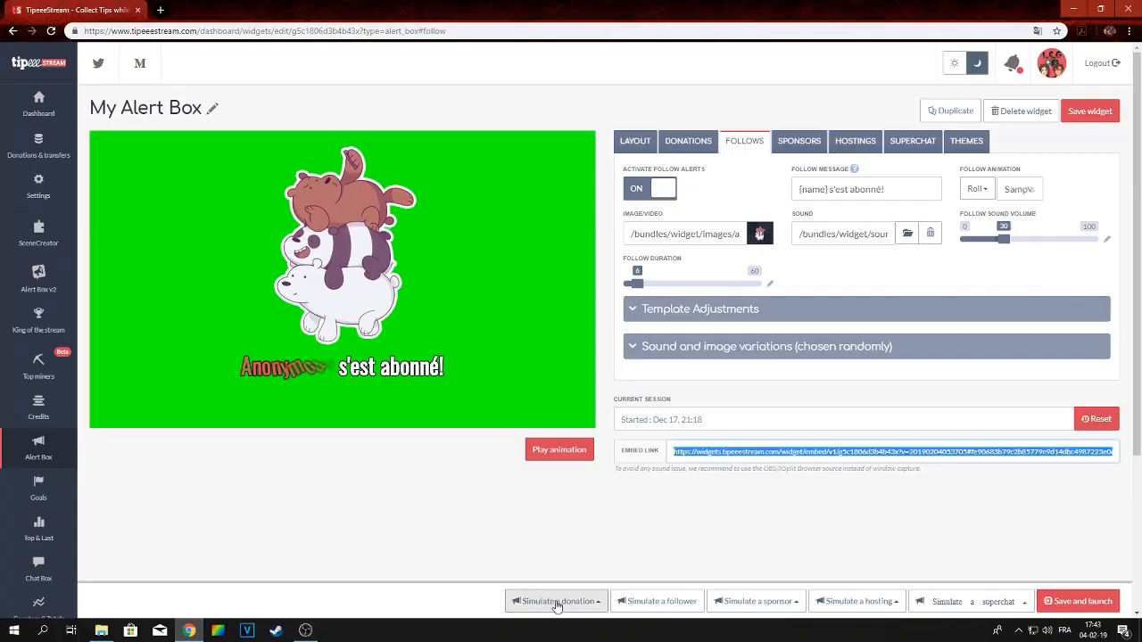
left_click(557, 601)
left_click(533, 475)
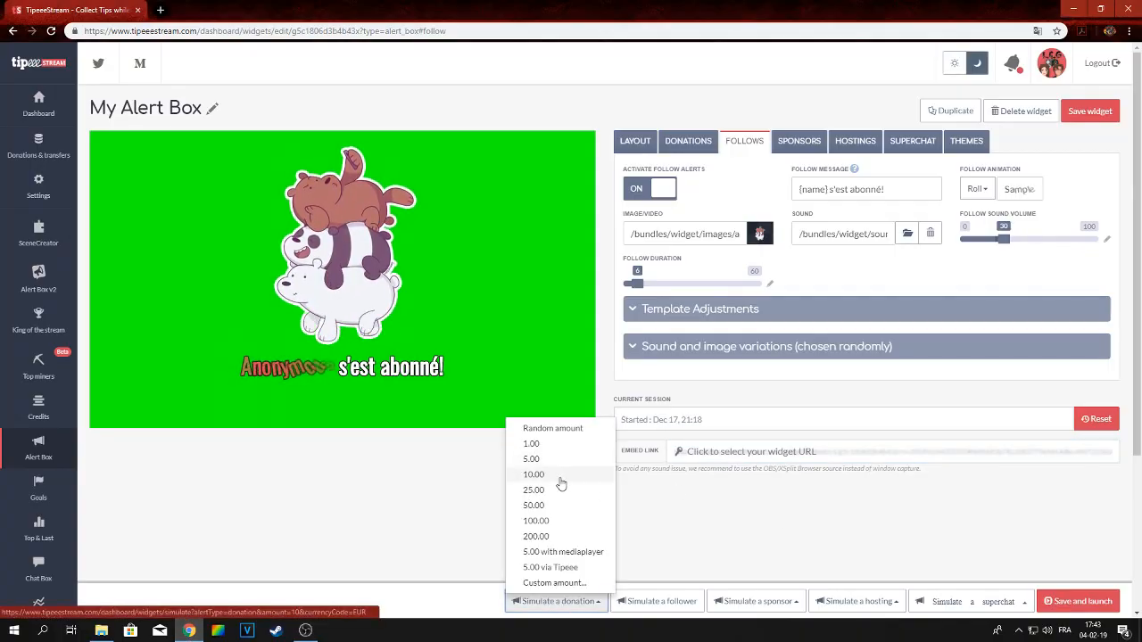
left_click(305, 630)
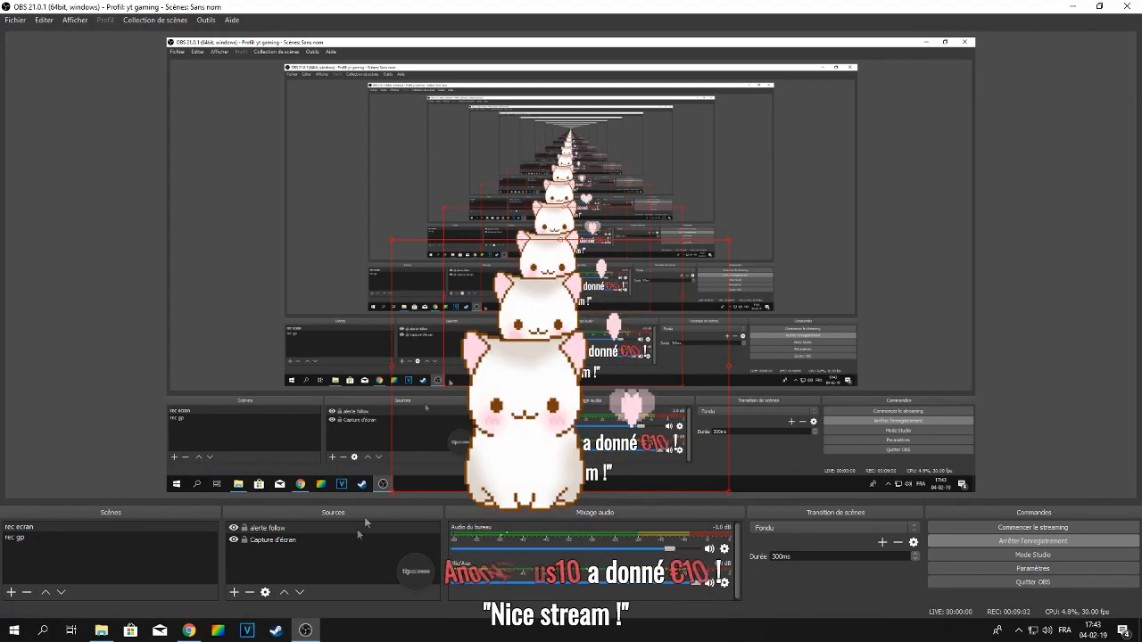
Step: Return to the alert box page, simulate a follower, and switch to OBS to watch the follow alert
left_click(195, 630)
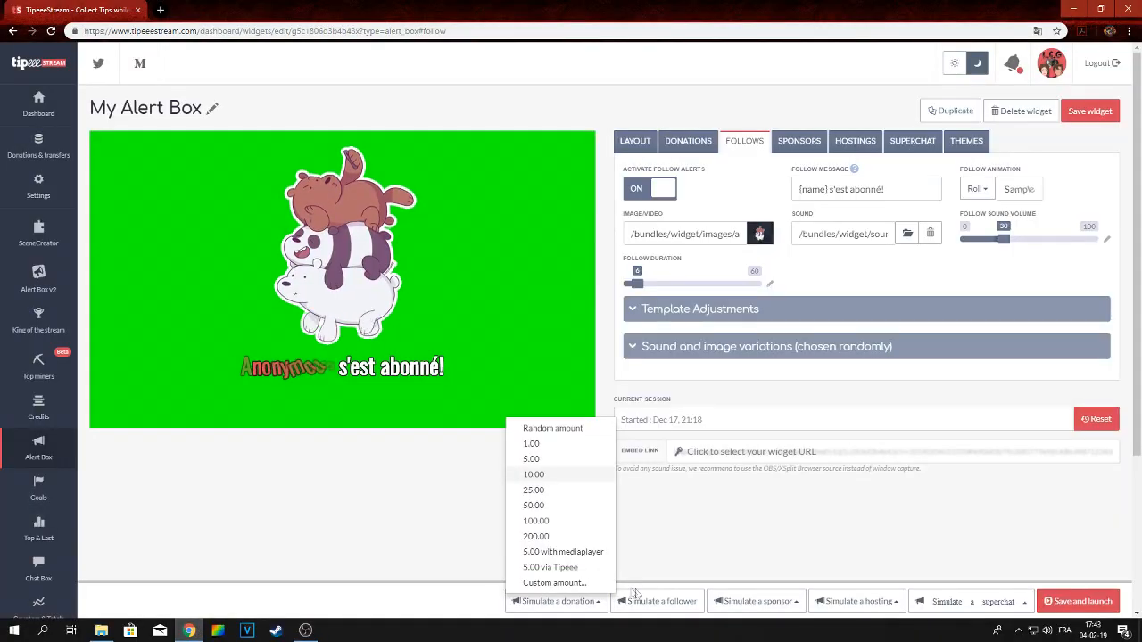
left_click(657, 600)
left_click(306, 630)
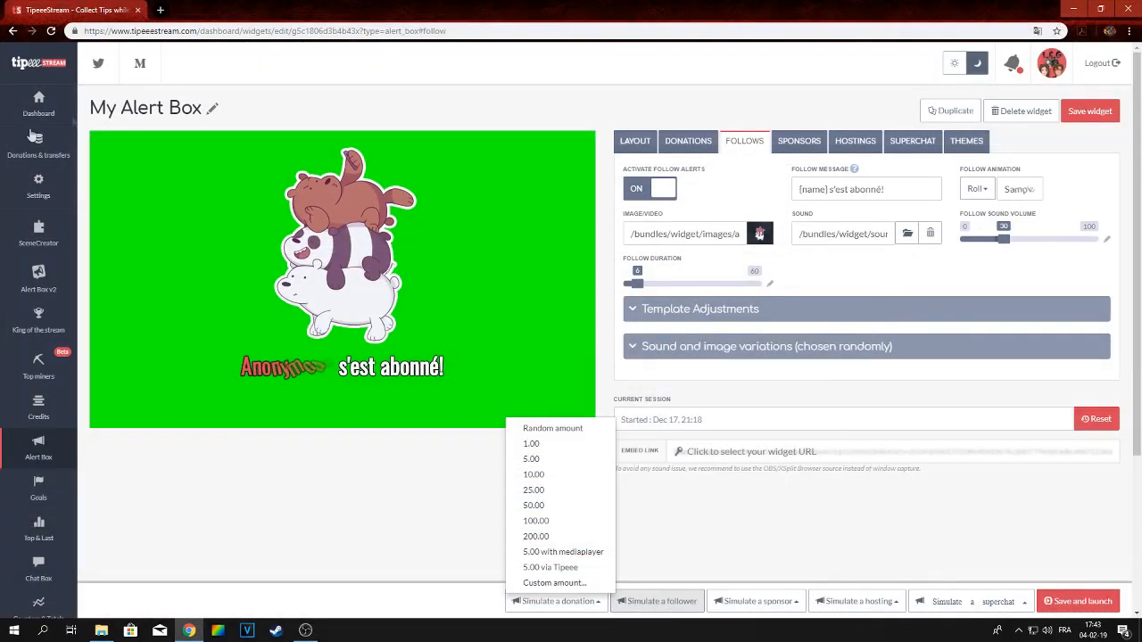
Step: Open the donation page settings in TipeeeStream and select the full donation page address
left_click(39, 187)
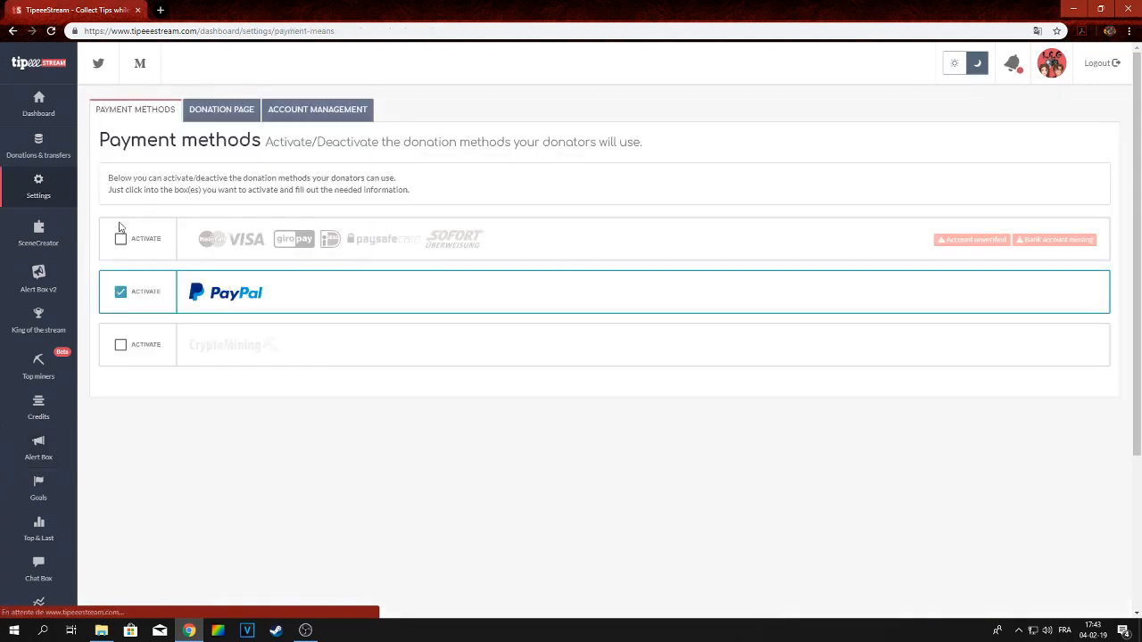
left_click(230, 109)
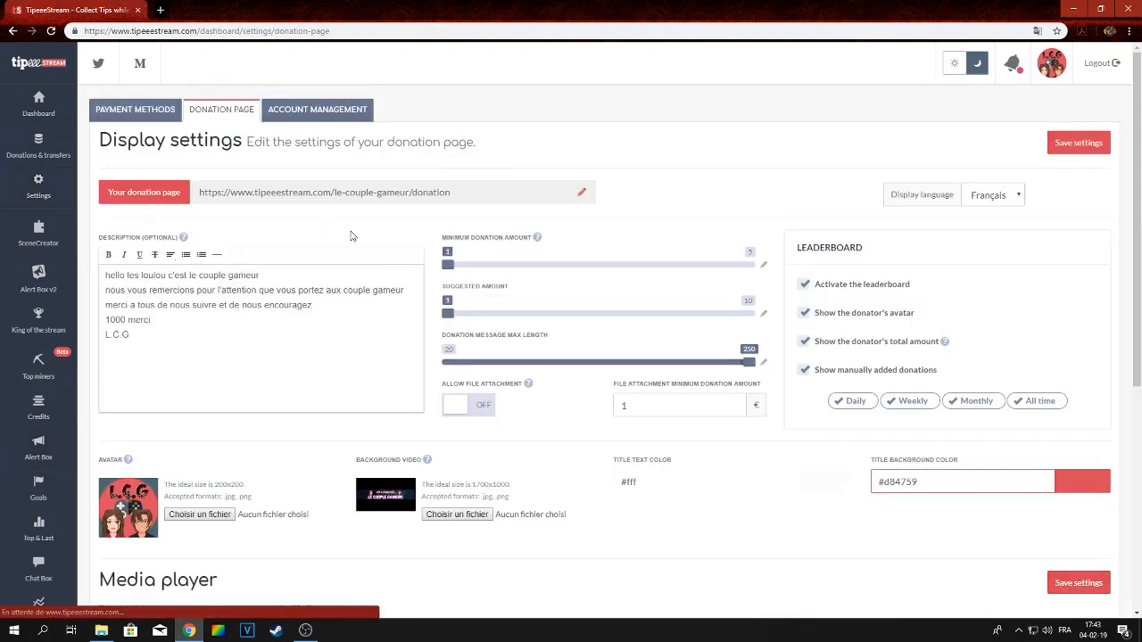
left_click_drag(474, 195, 193, 197)
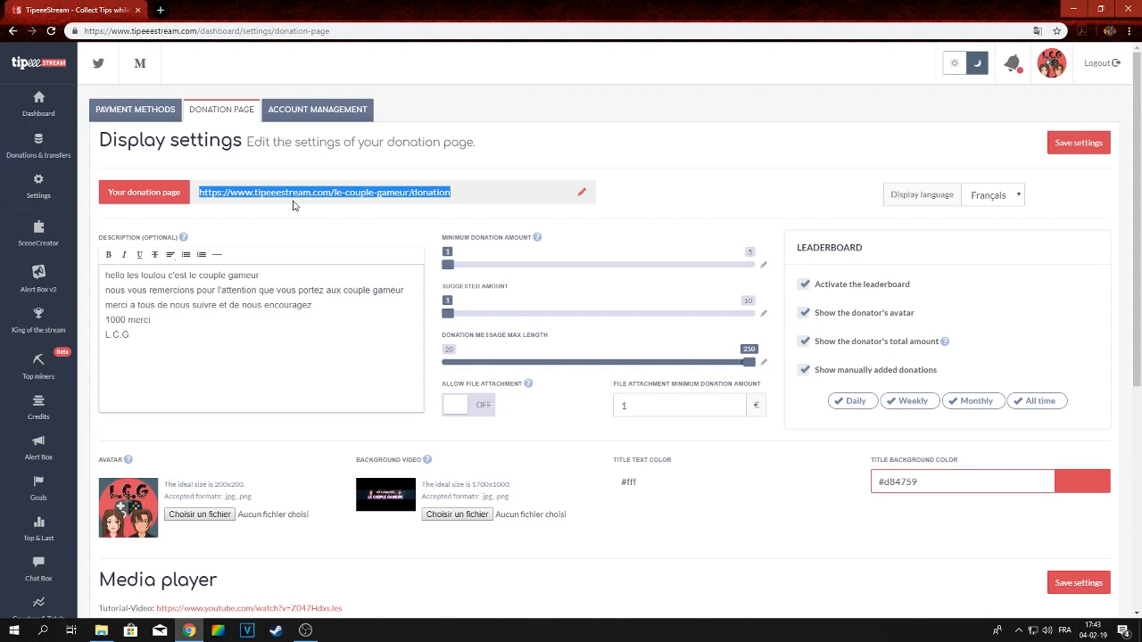
left_click(162, 12)
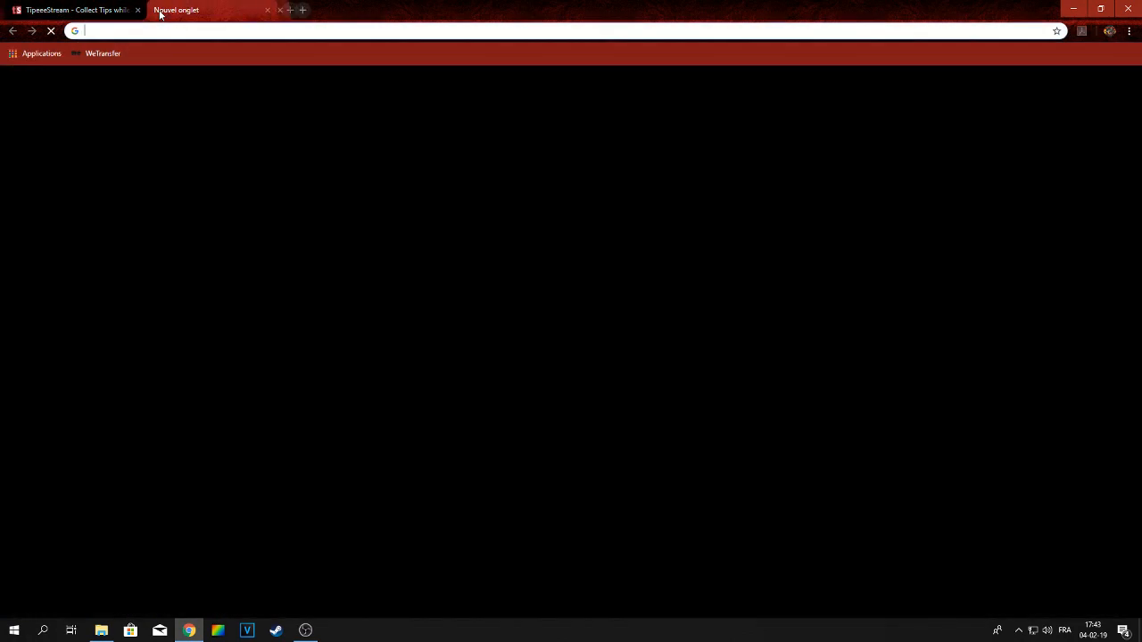
right_click(210, 34)
left_click(238, 108)
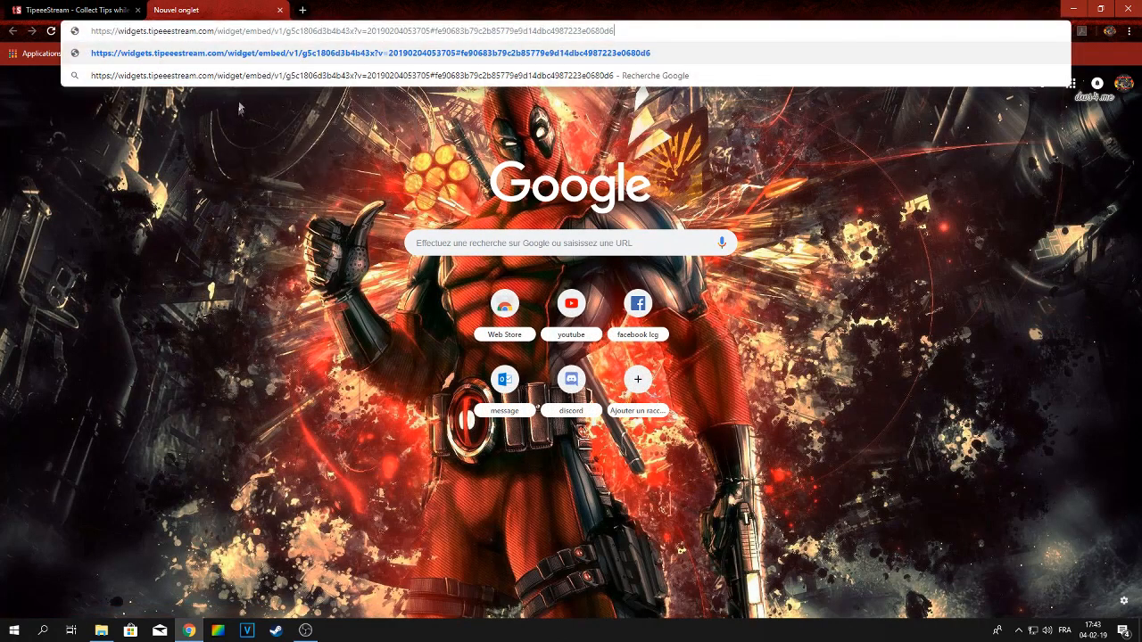
key("Return")
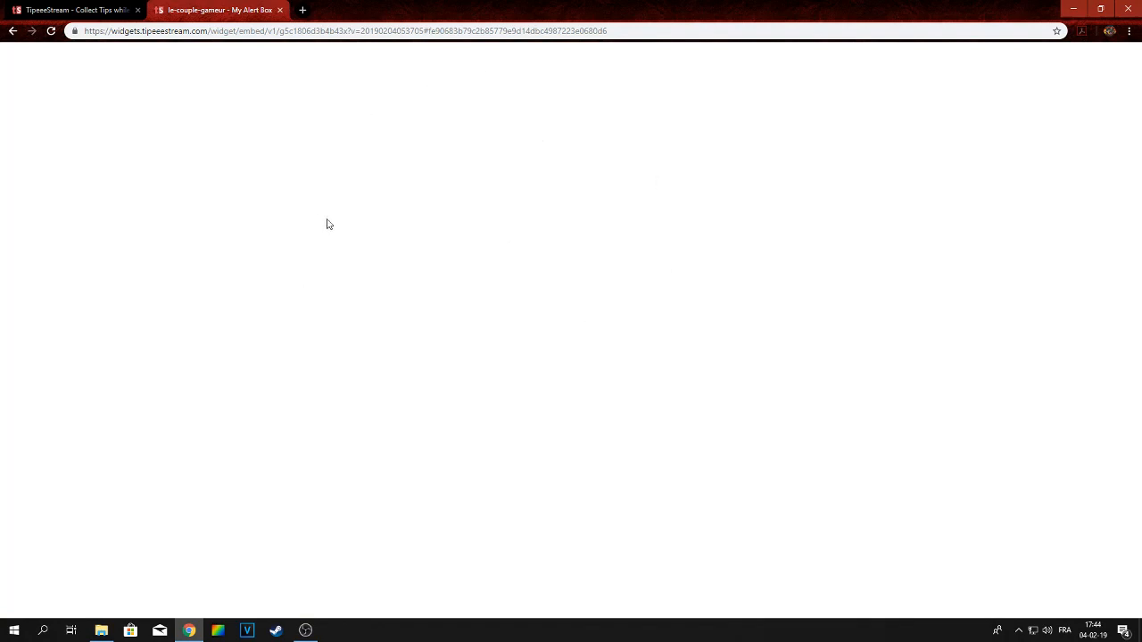
left_click(279, 10)
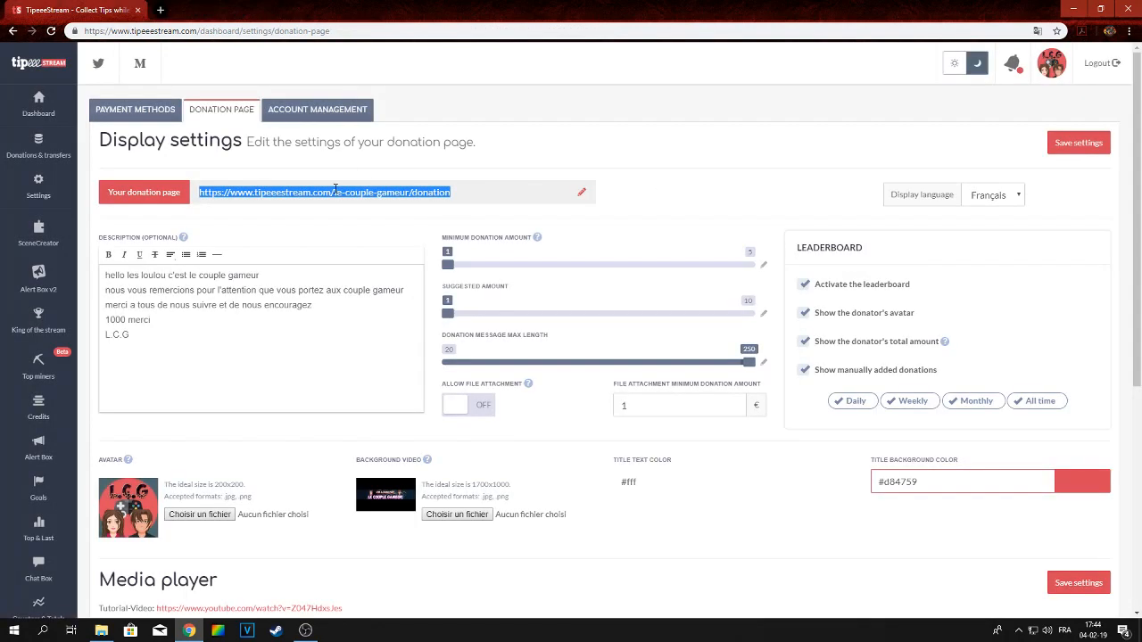
Step: Copy the donation page address, open it in a new browser tab, and view the public donation page
right_click(335, 189)
left_click(360, 208)
left_click(161, 10)
right_click(178, 27)
left_click(220, 110)
key("Return")
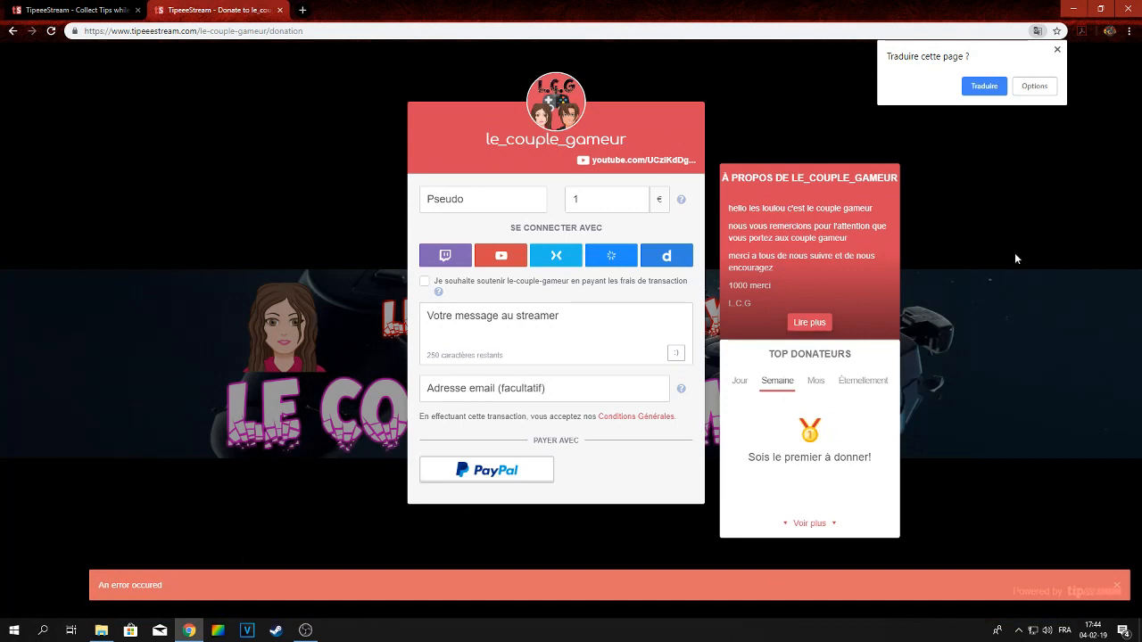
left_click(1056, 52)
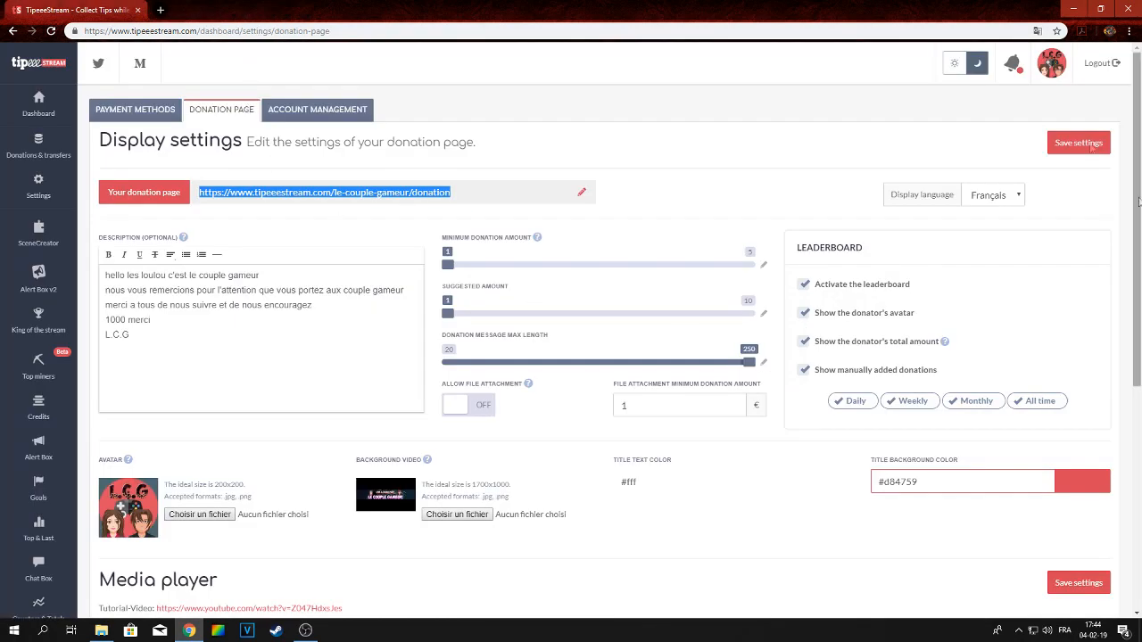
Step: Set the donation page's display language to Français and save the display settings
left_click(1020, 200)
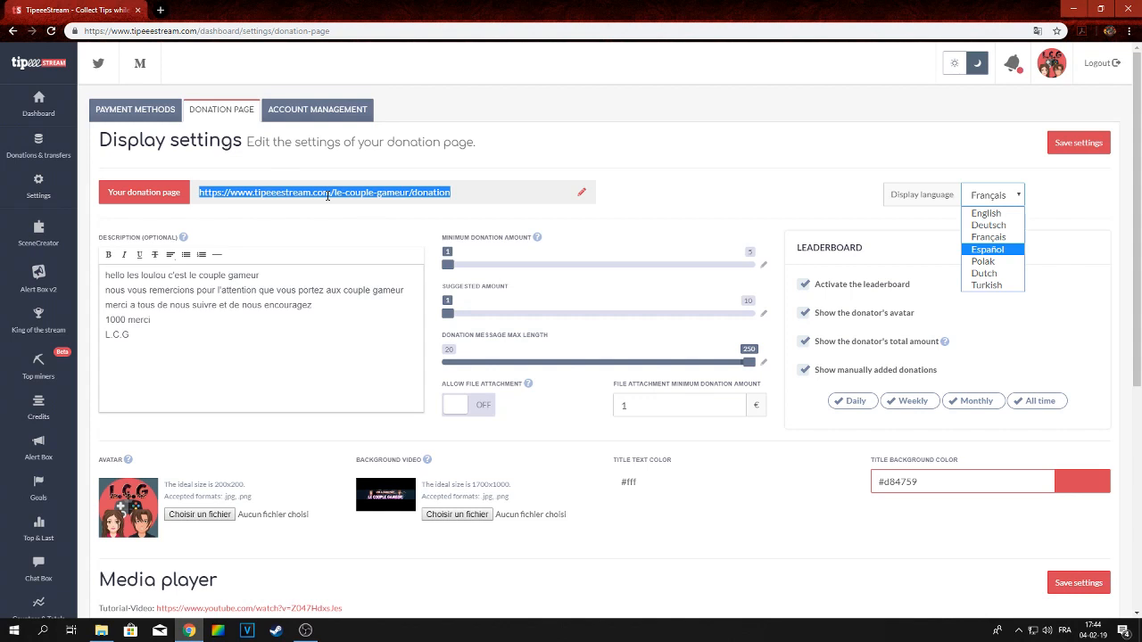
left_click(997, 239)
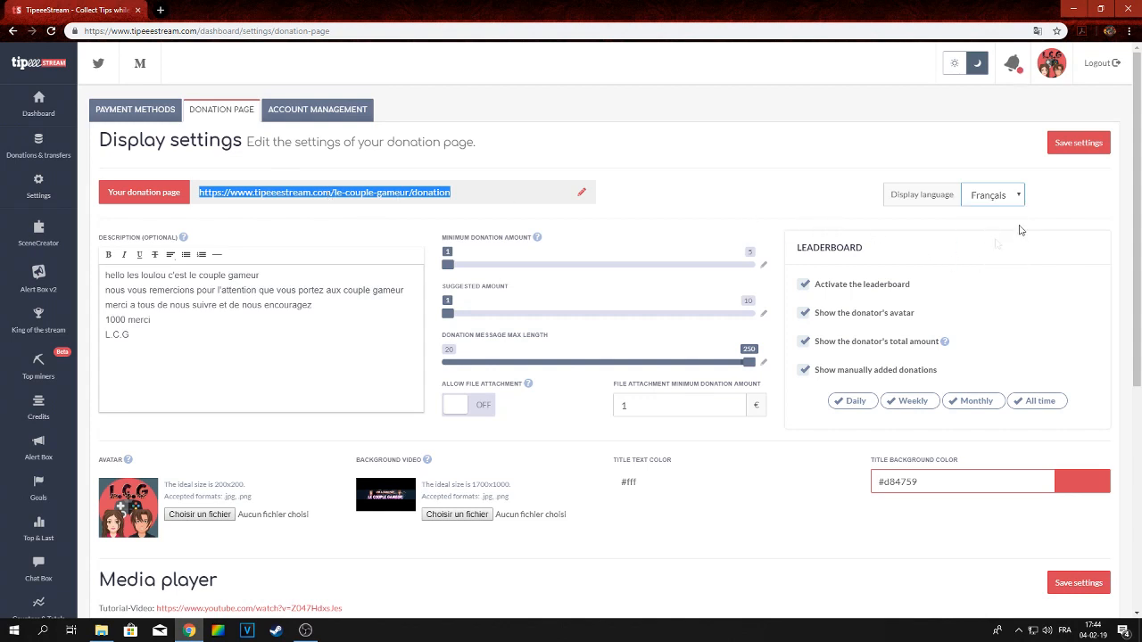
left_click(1082, 152)
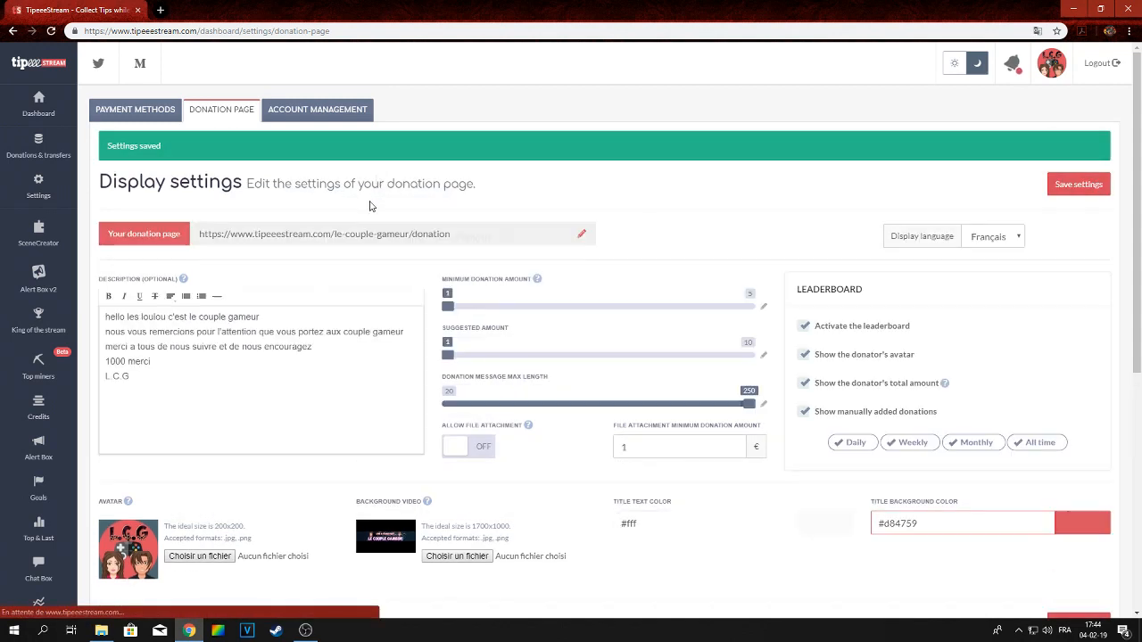
left_click_drag(453, 236, 194, 230)
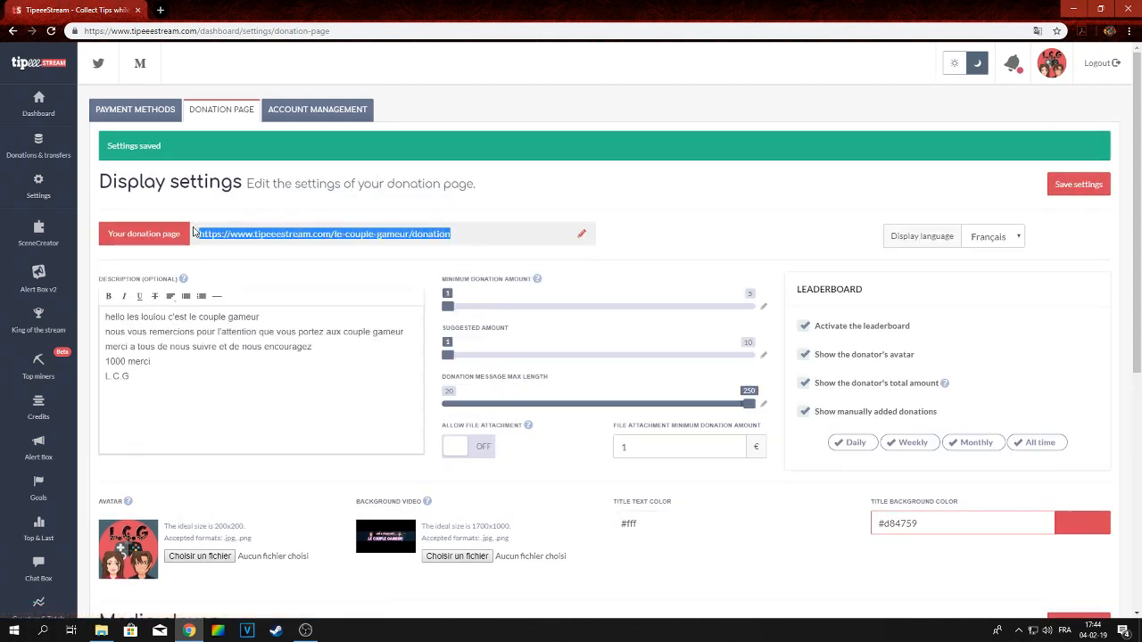
left_click(257, 263)
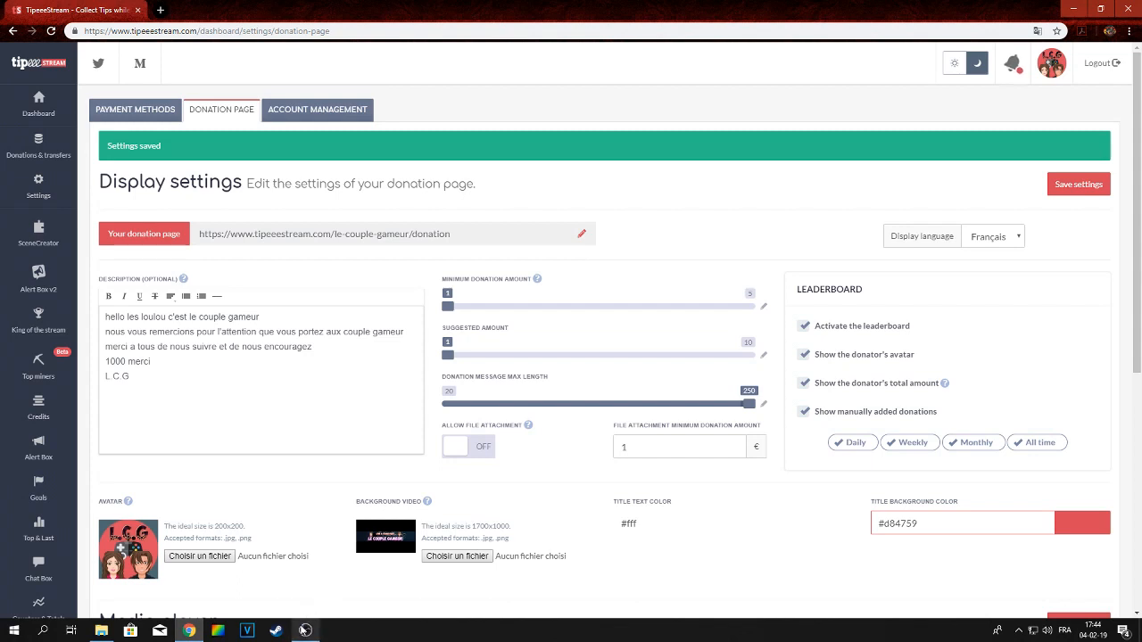
Step: Switch to OBS, look at the source types that can be added to the scene, and return to the browser
mouse_move(304, 630)
left_click(305, 630)
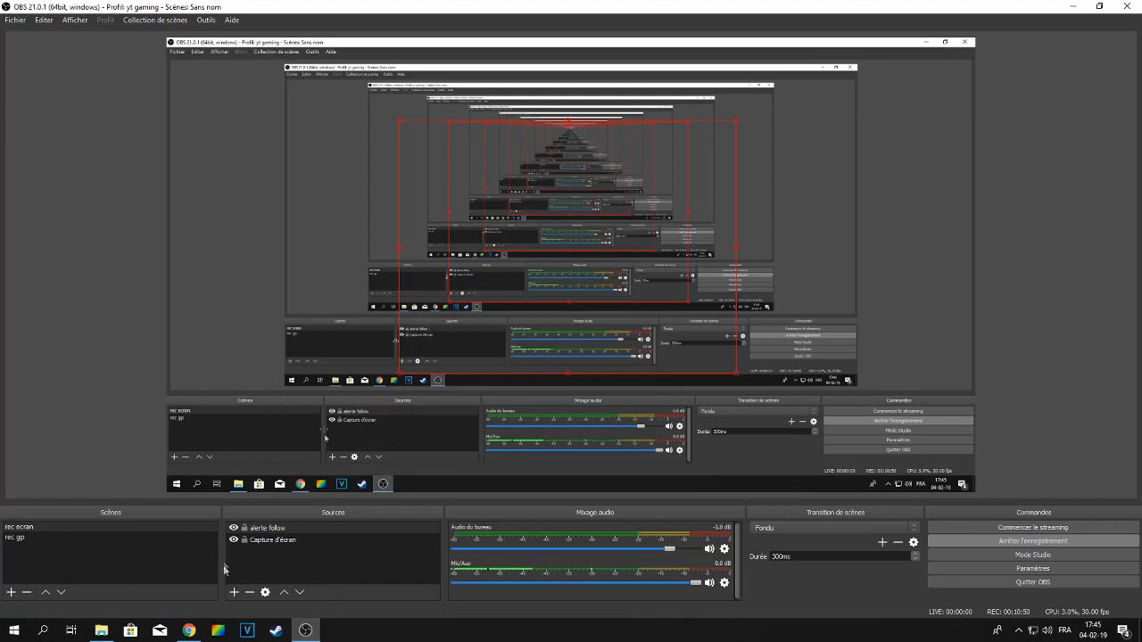
left_click(234, 591)
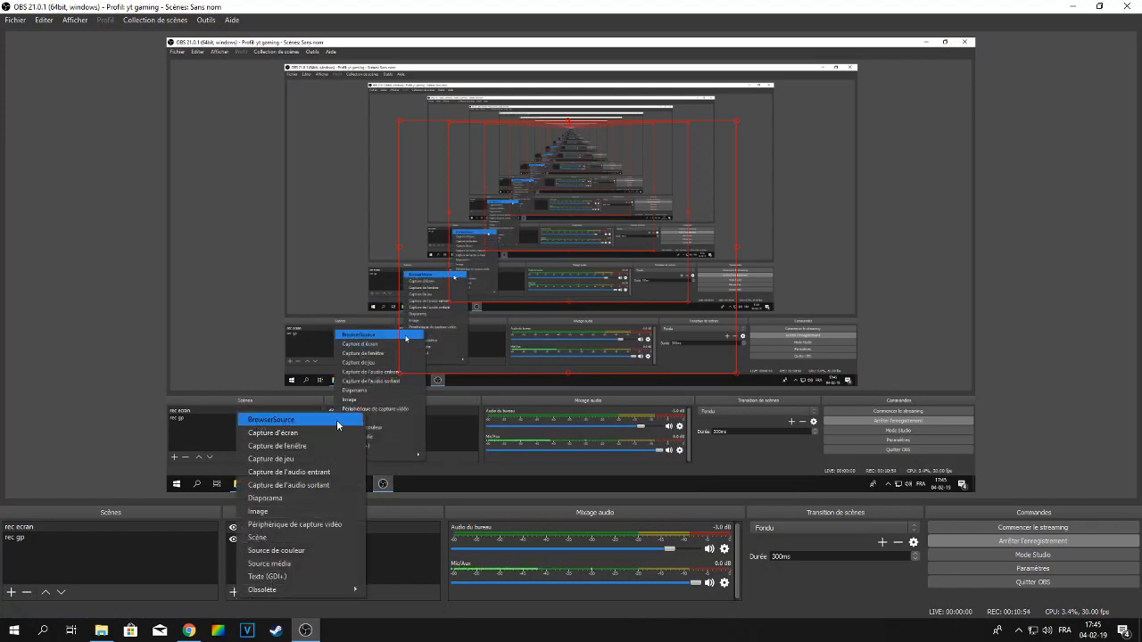
left_click(401, 539)
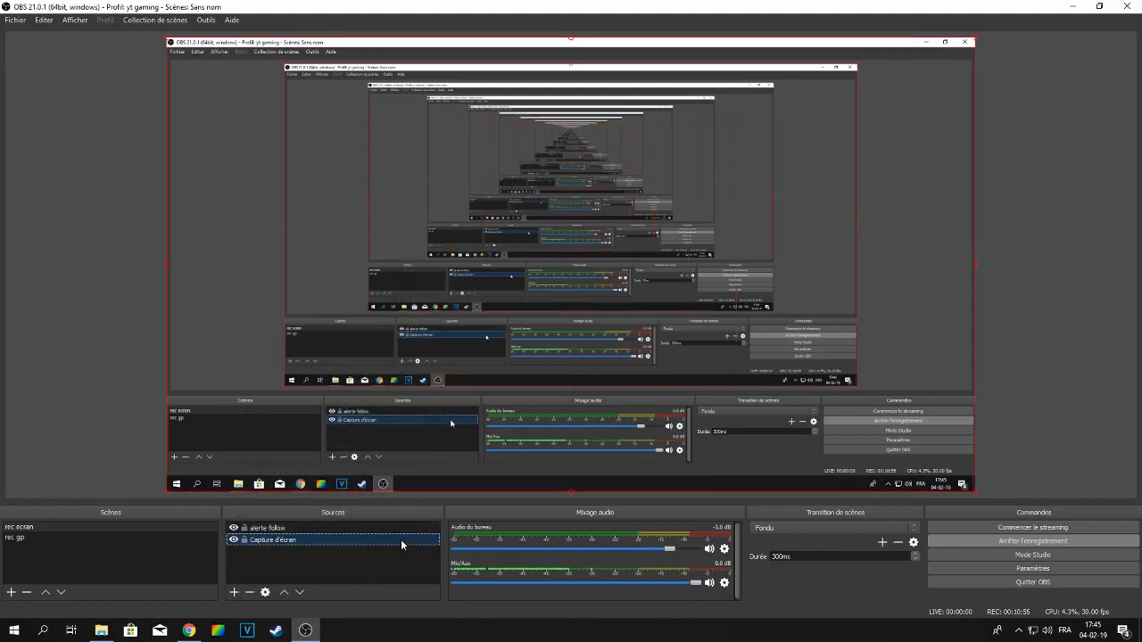
left_click(304, 631)
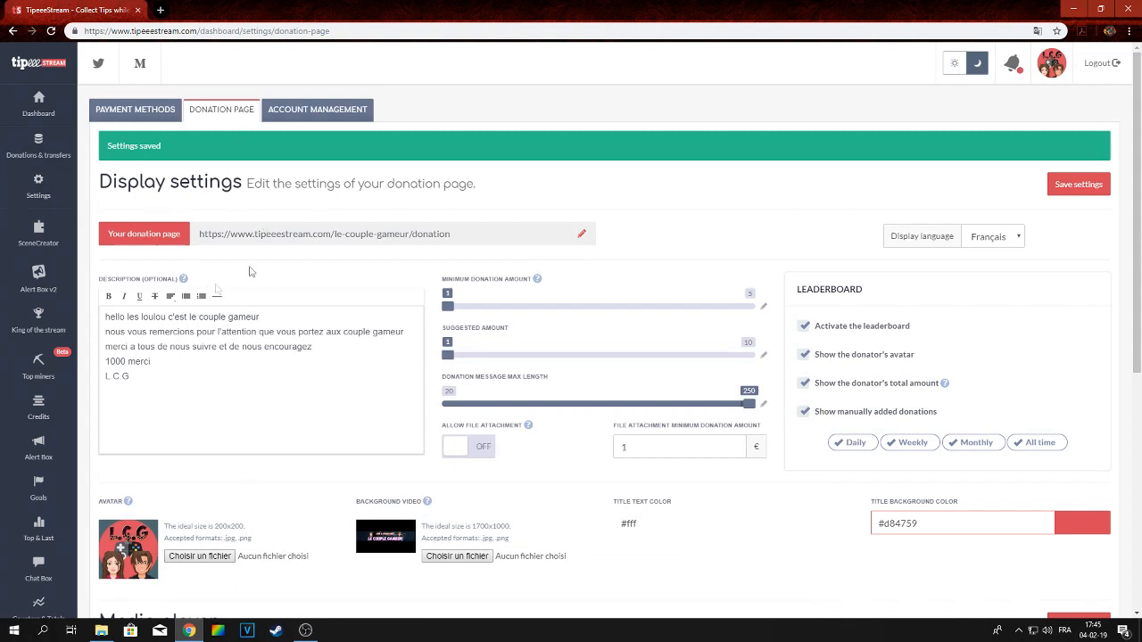
Step: Review the payment methods and the donation page settings, then save the settings from the Media player section
left_click(148, 111)
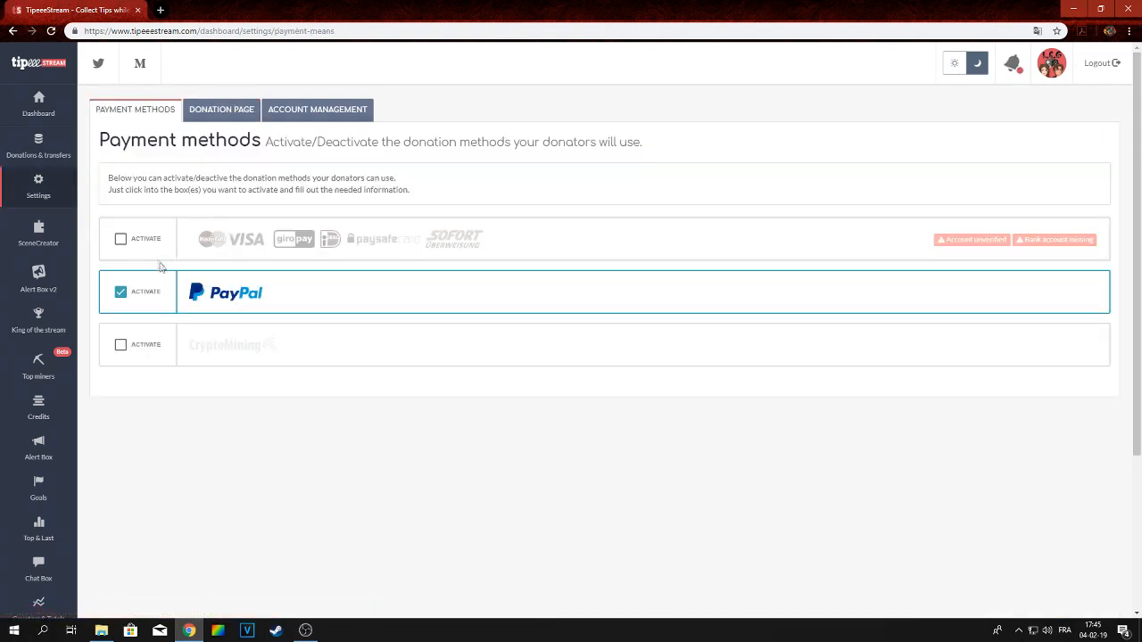
left_click(219, 111)
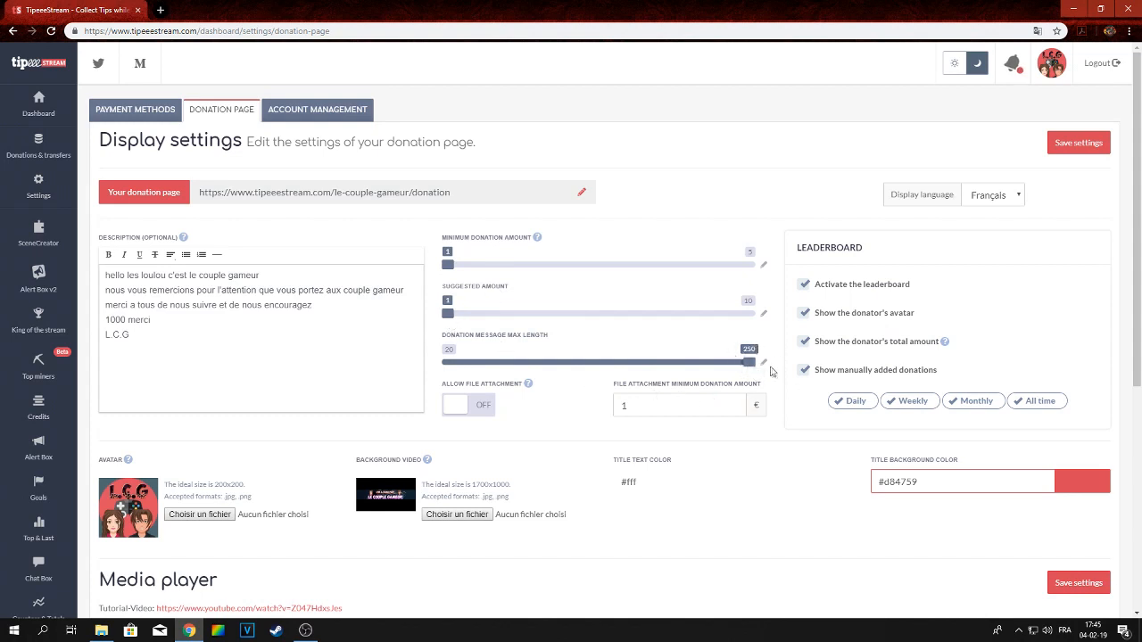
scroll(545, 399, "down", 1)
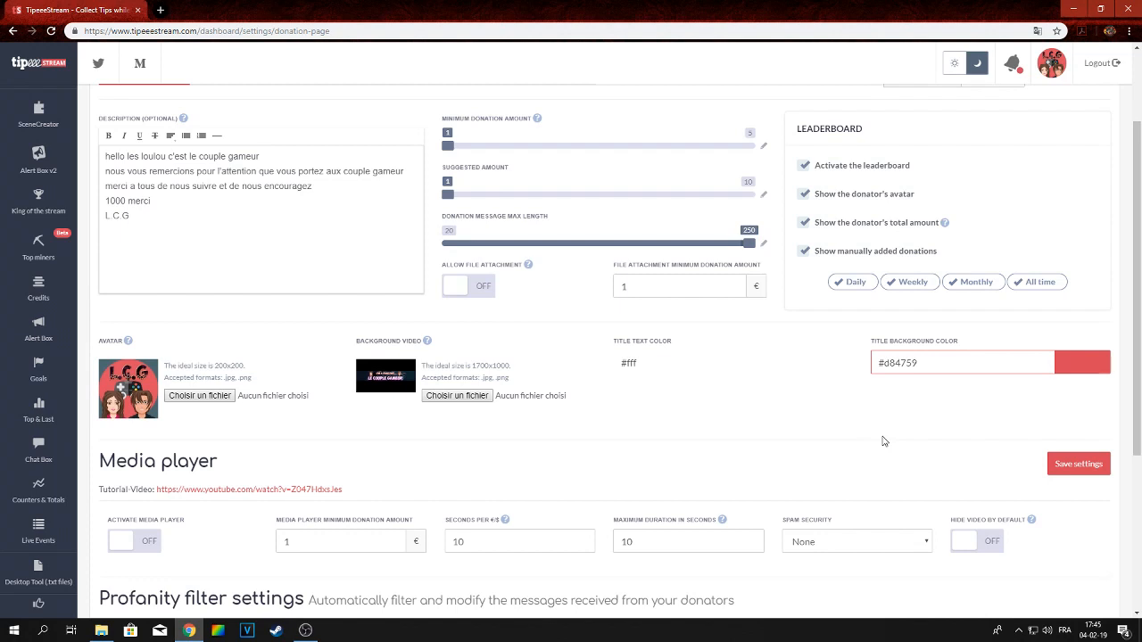
left_click(1075, 463)
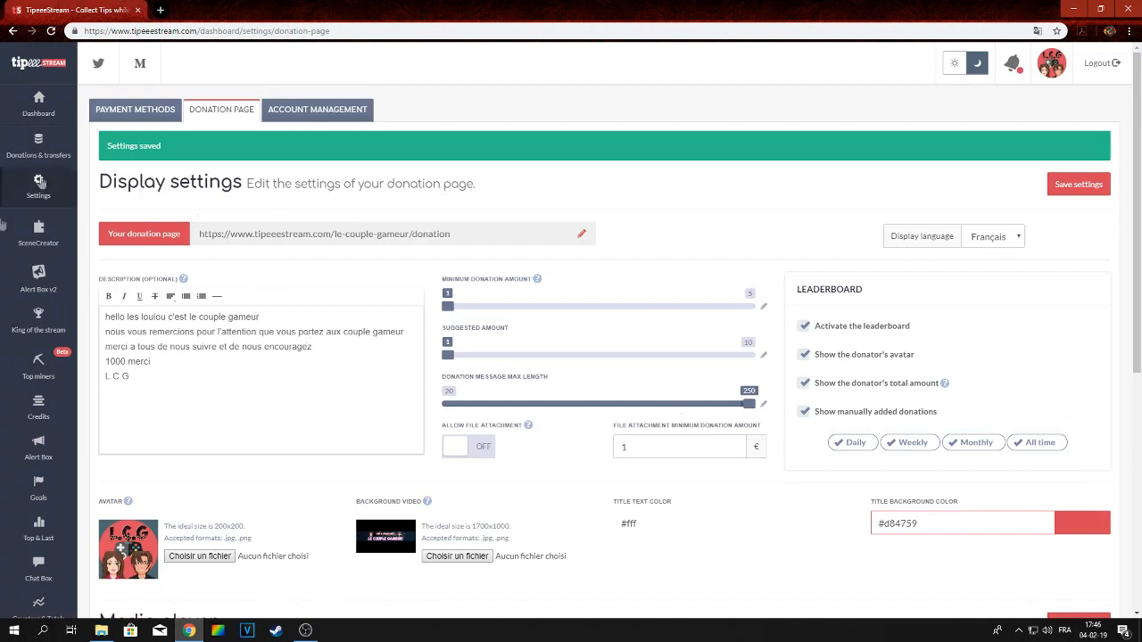
Step: Reopen My Alert Box, look through its Donations and Follows settings, and select the widget's embed link
mouse_move(35, 448)
left_click(136, 448)
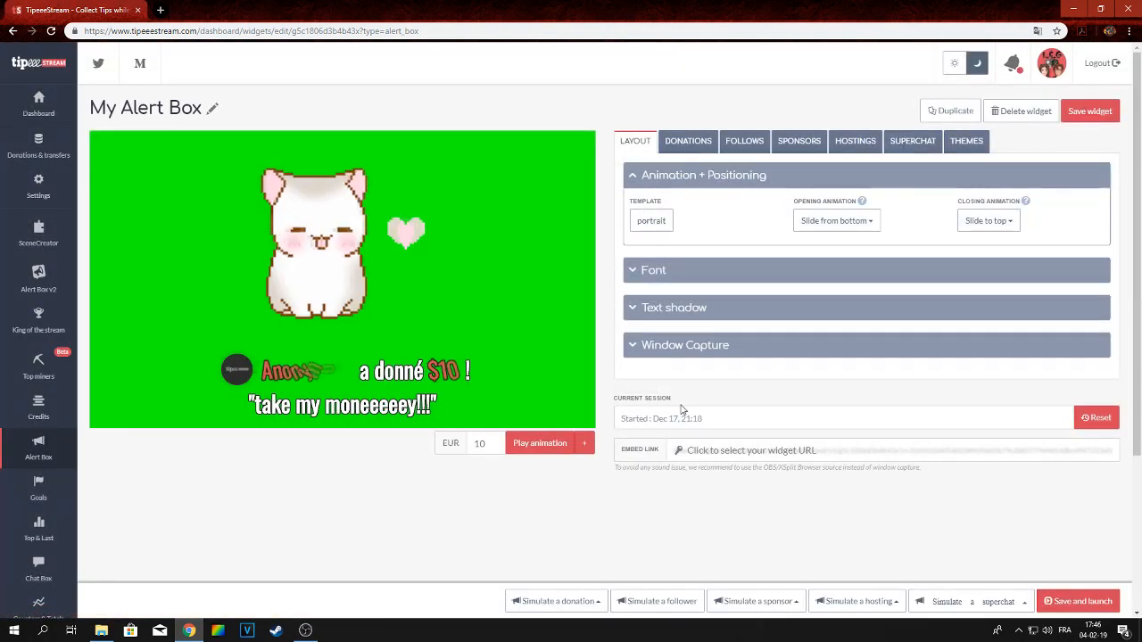
left_click(694, 141)
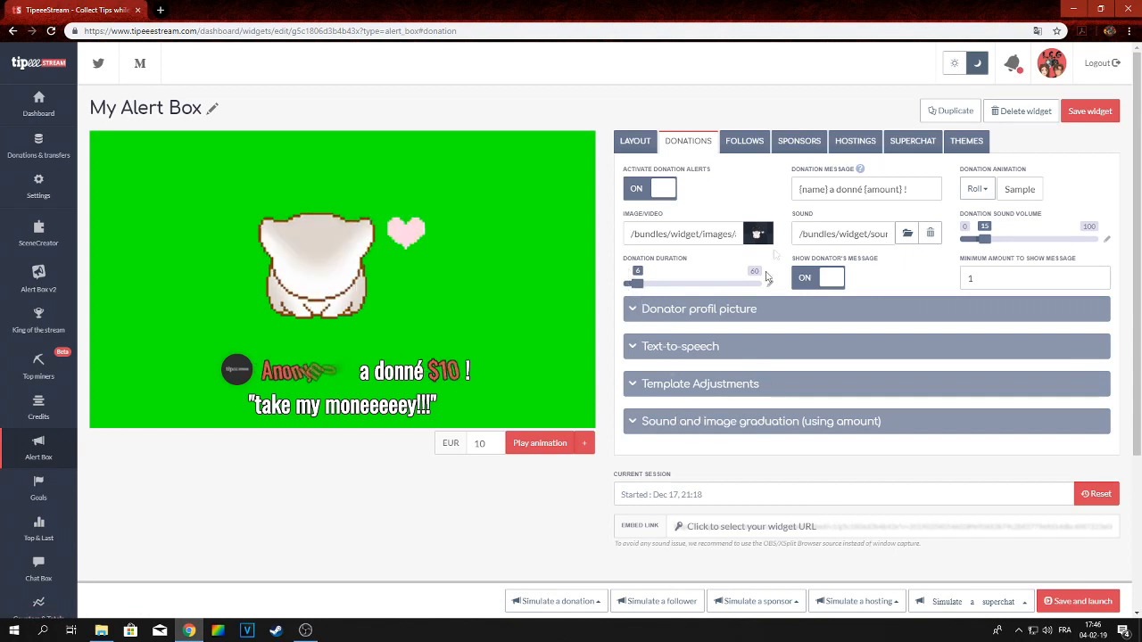
left_click(745, 143)
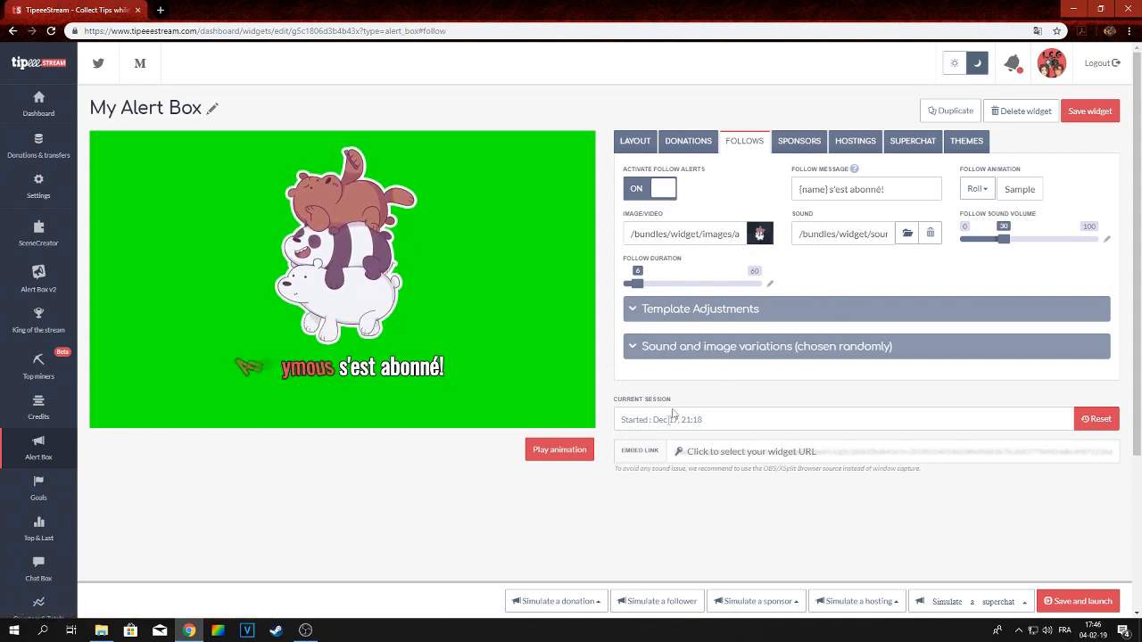
left_click(721, 453)
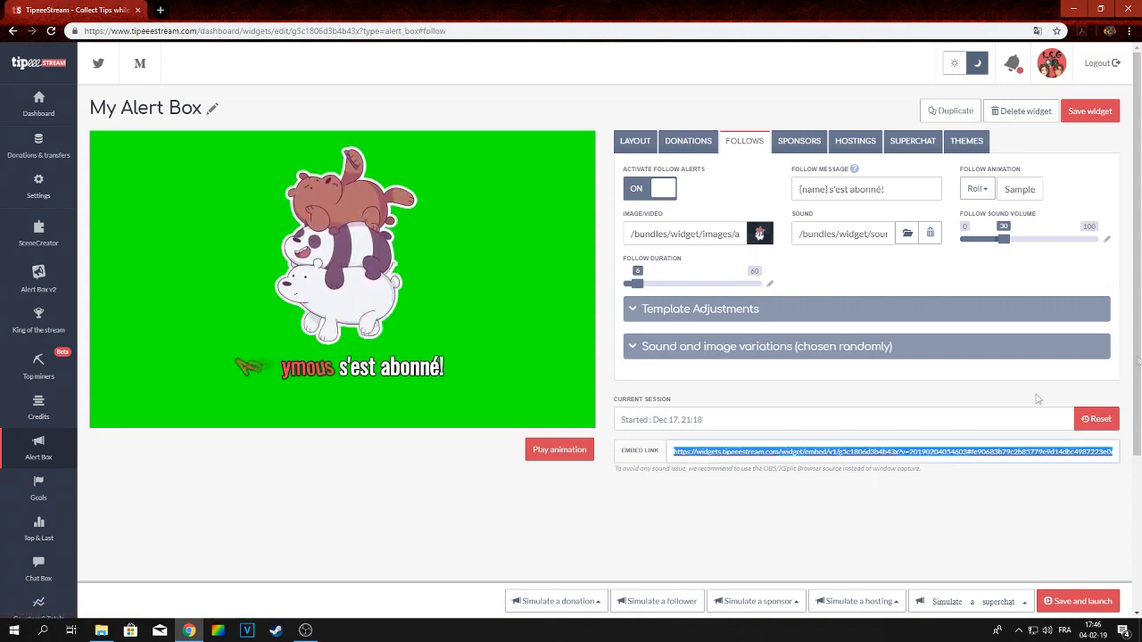